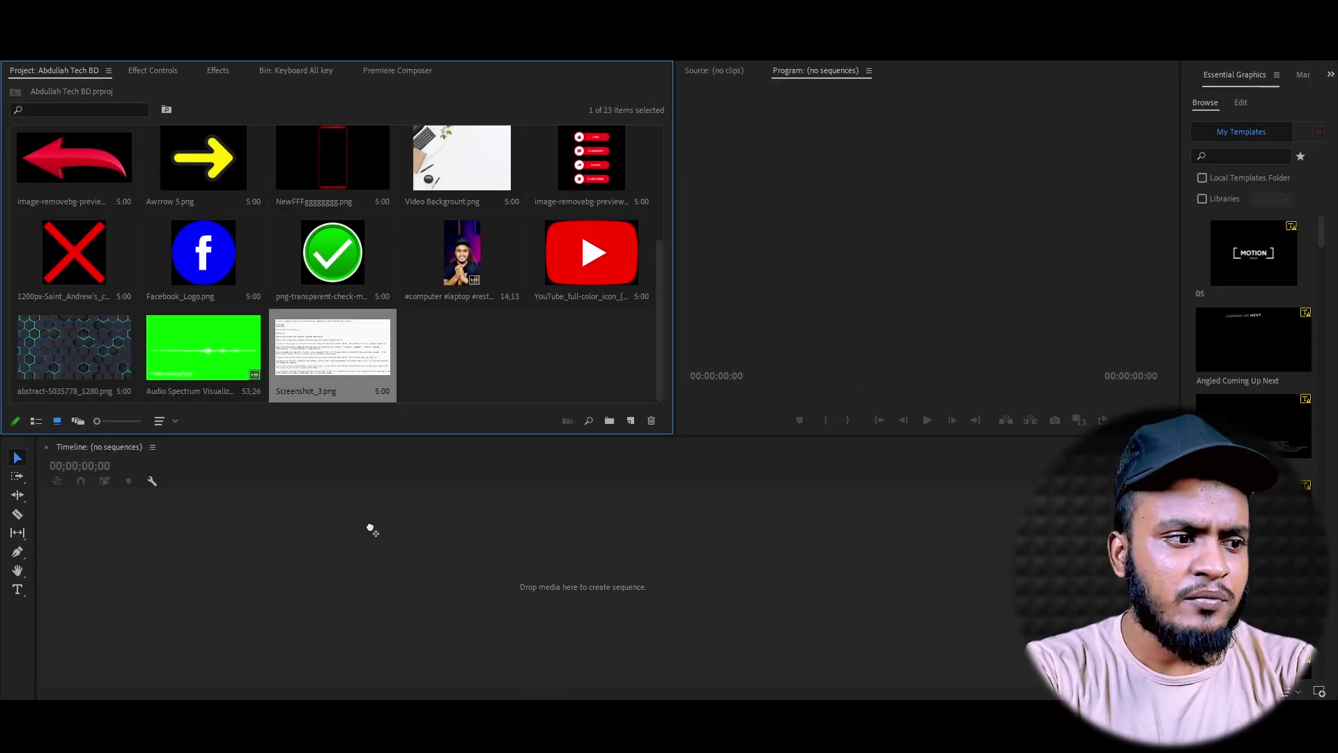
Create a Screenshot_3 sequence from Screenshot_3.png and select the Rectangle Tool from the Pen flyout
drag(333, 359, 375, 541)
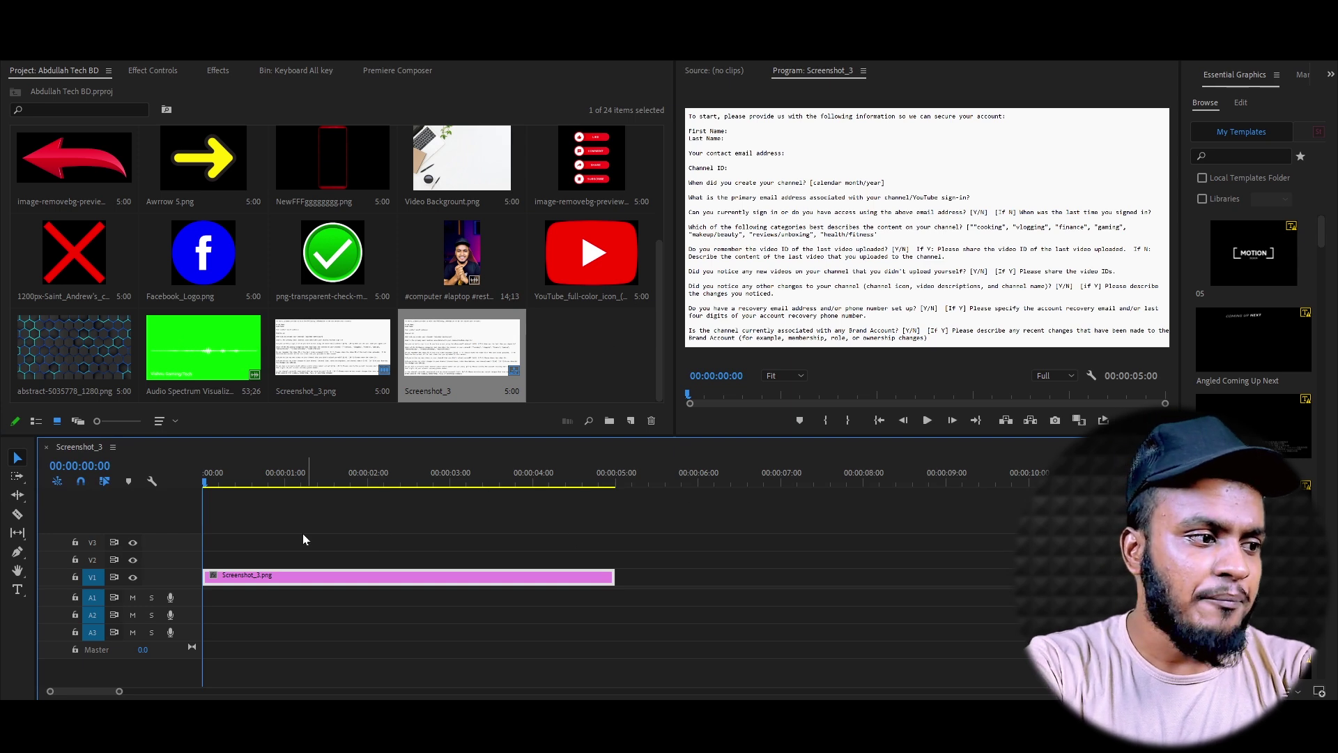
click(21, 555)
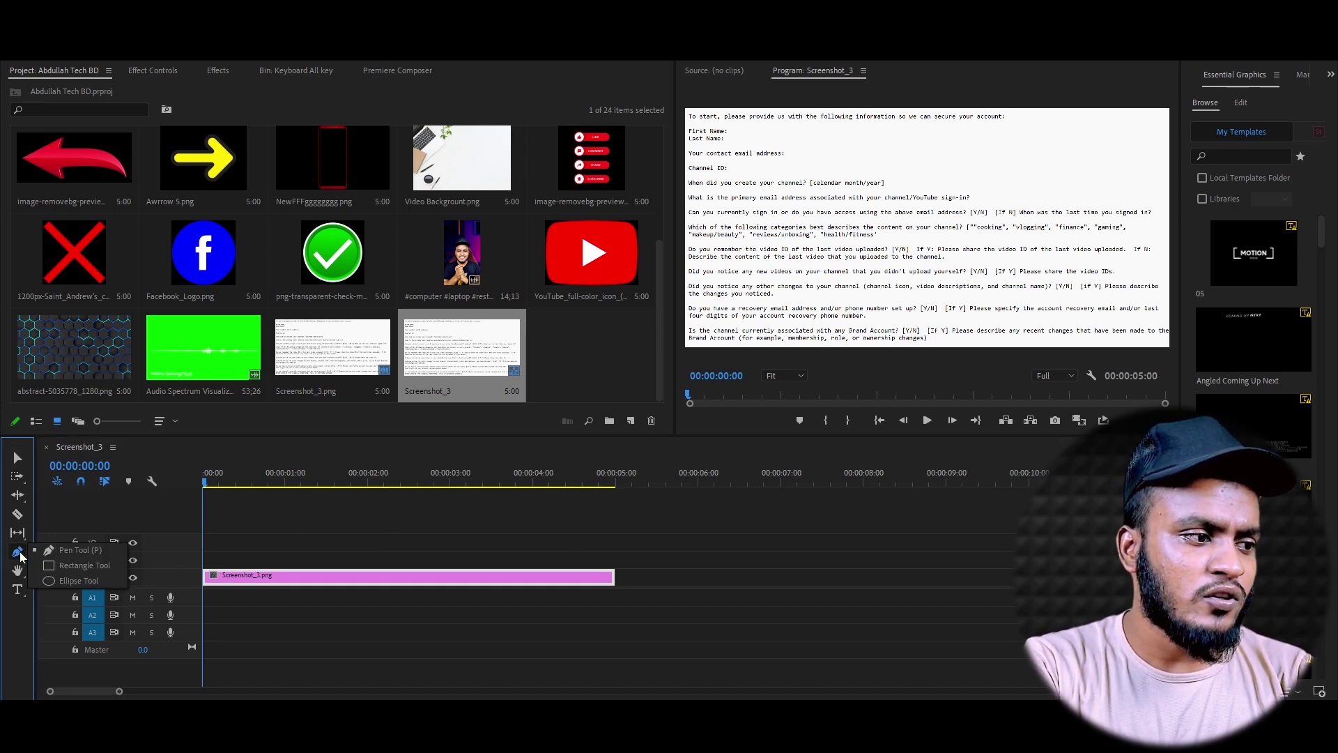
click(74, 567)
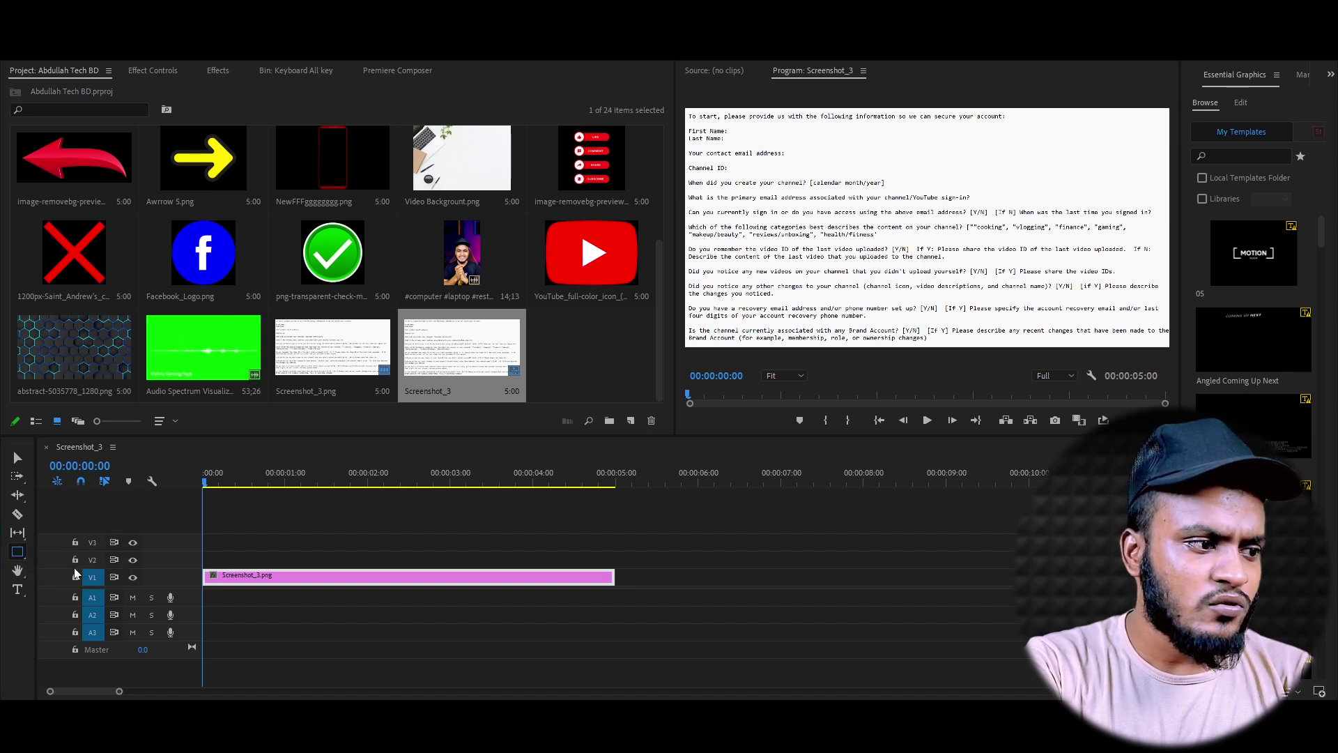
click(1017, 78)
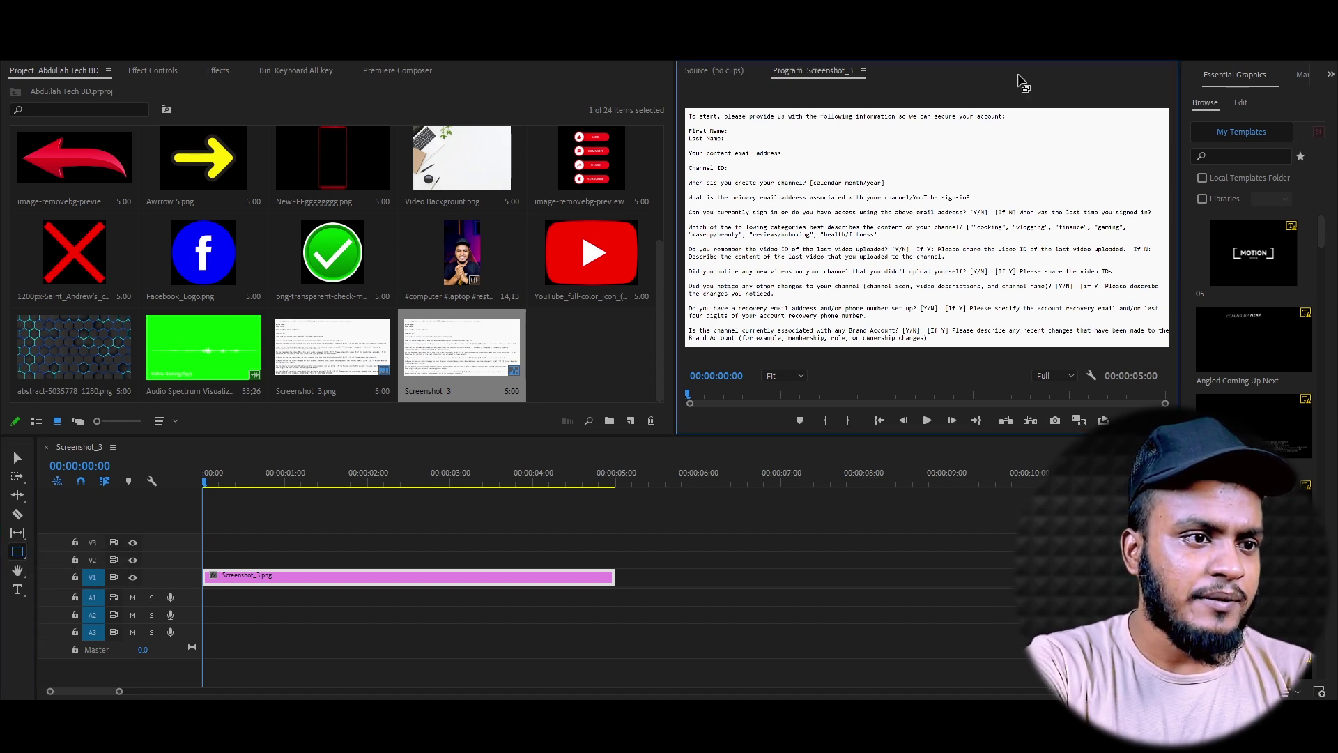
Draw a grey rectangle over the form's first line as a V2 Graphic clip, showing Shape 01 properties
key(grave)
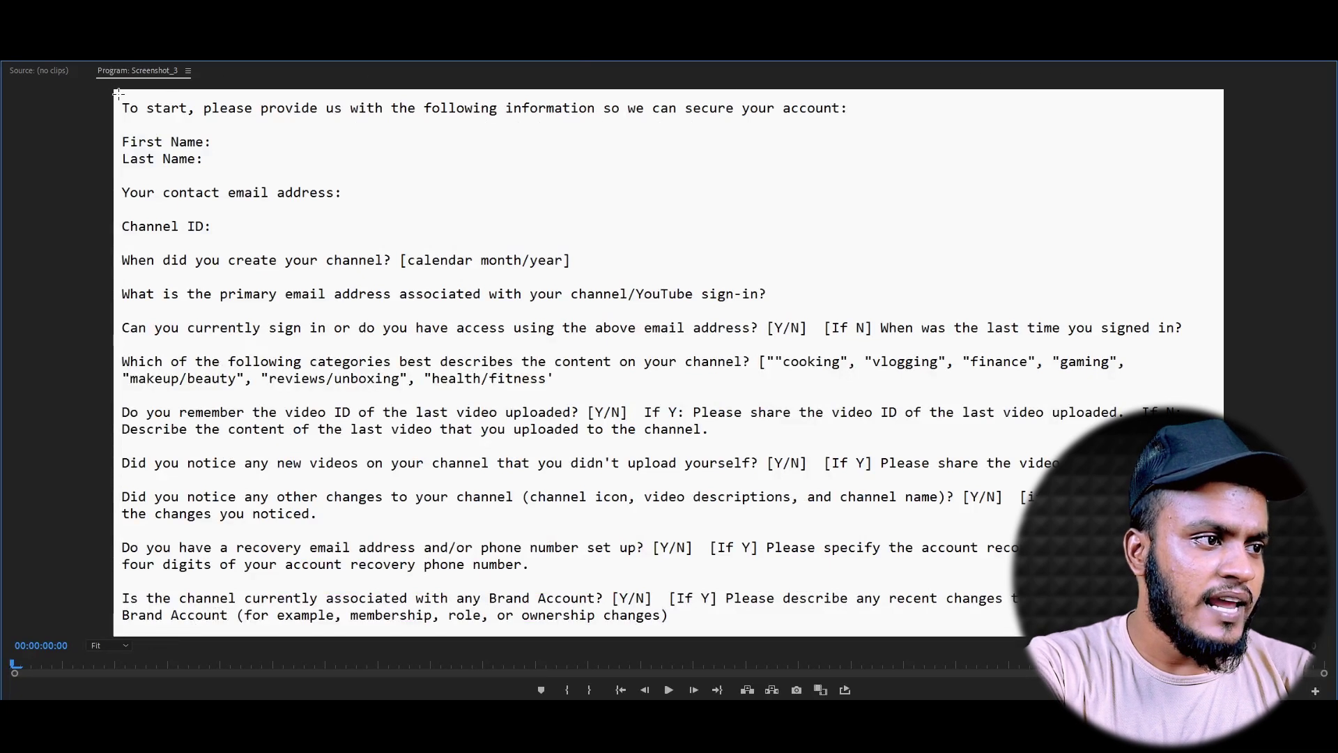
drag(118, 96, 848, 120)
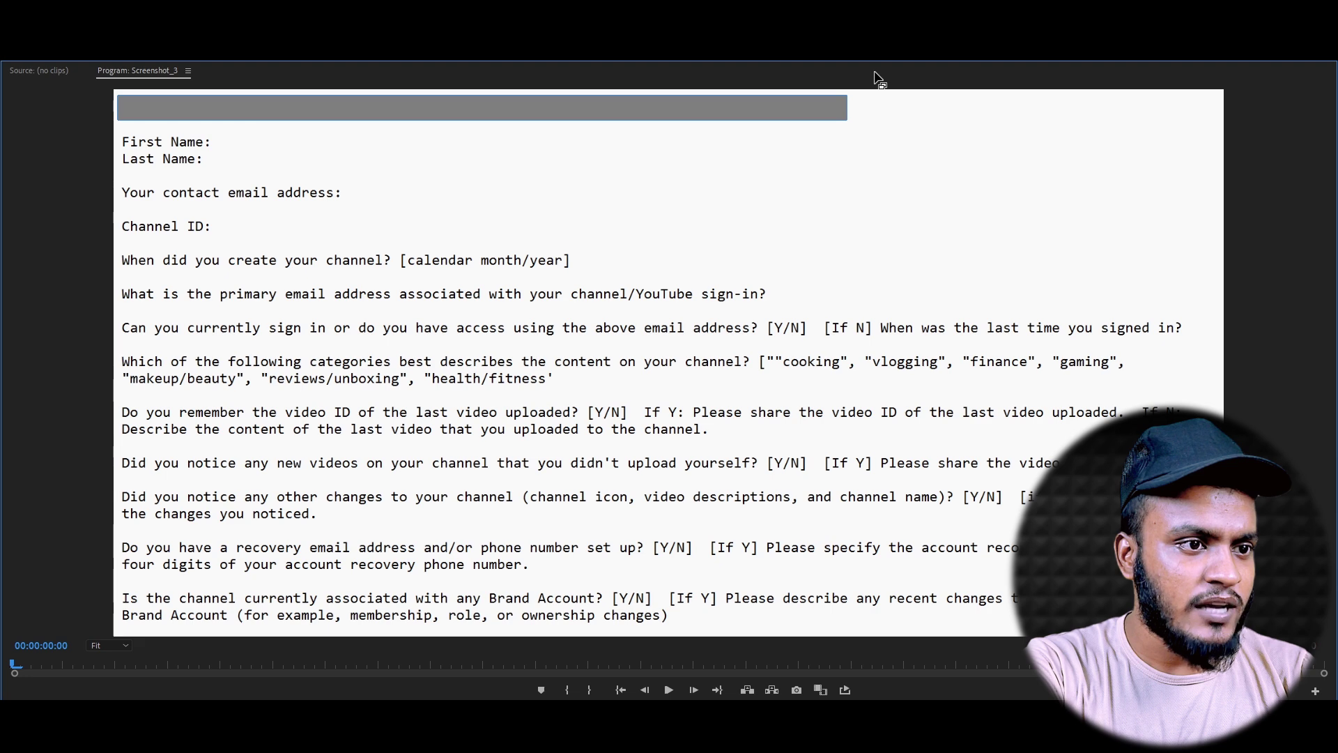
key(grave)
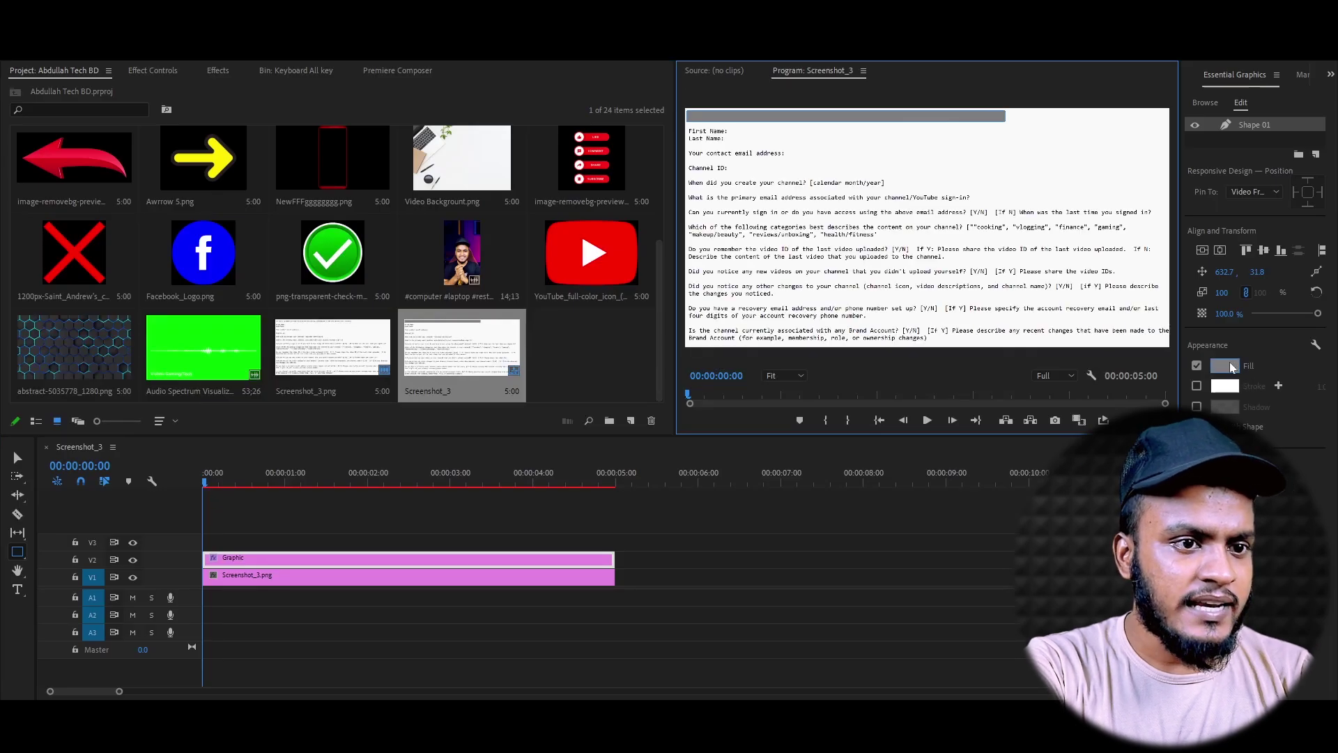
click(153, 71)
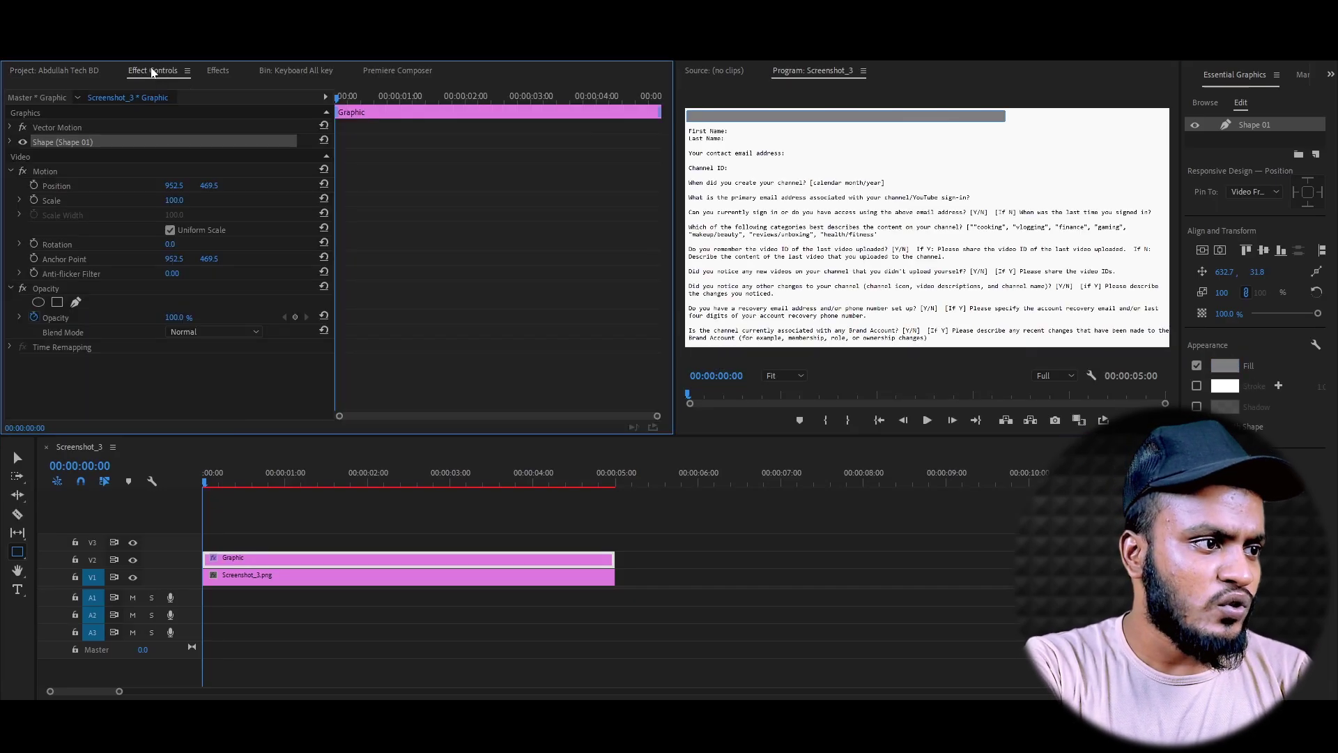
click(10, 143)
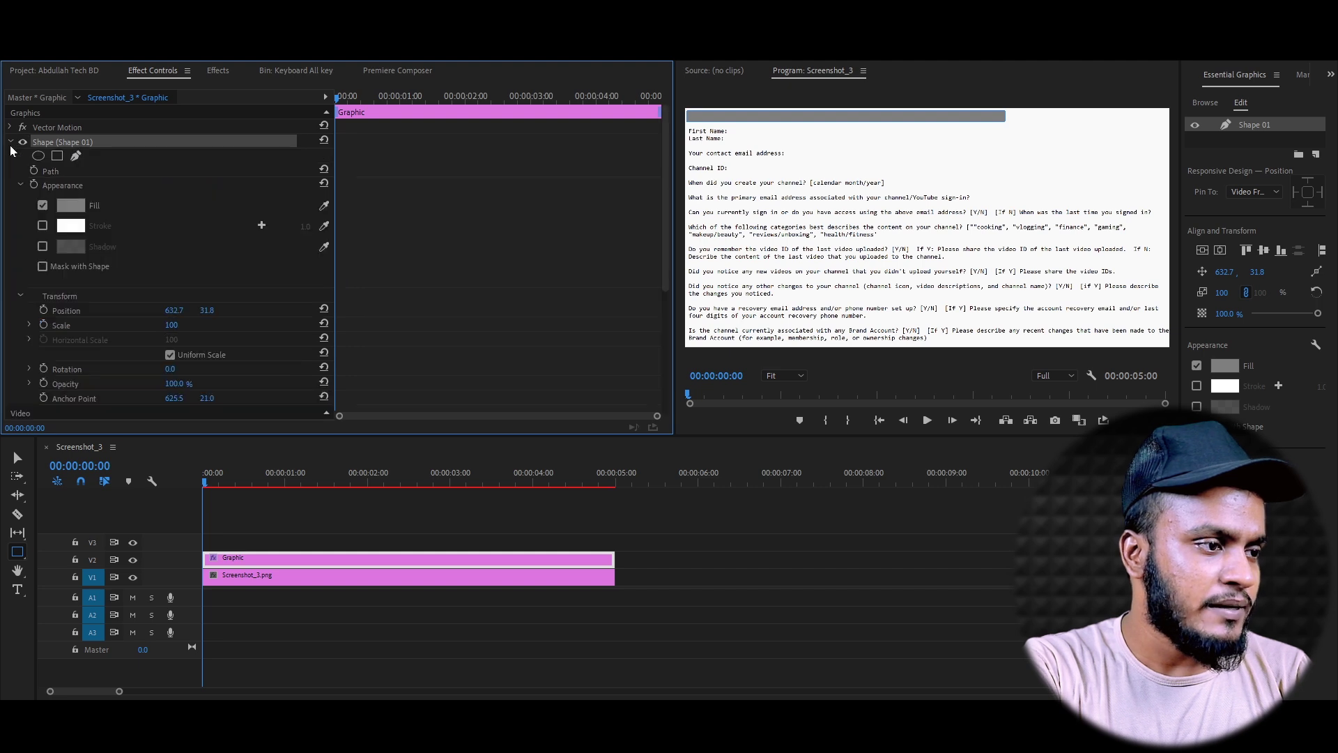
Change the rectangle's fill colour to yellow (FFF000)
click(67, 204)
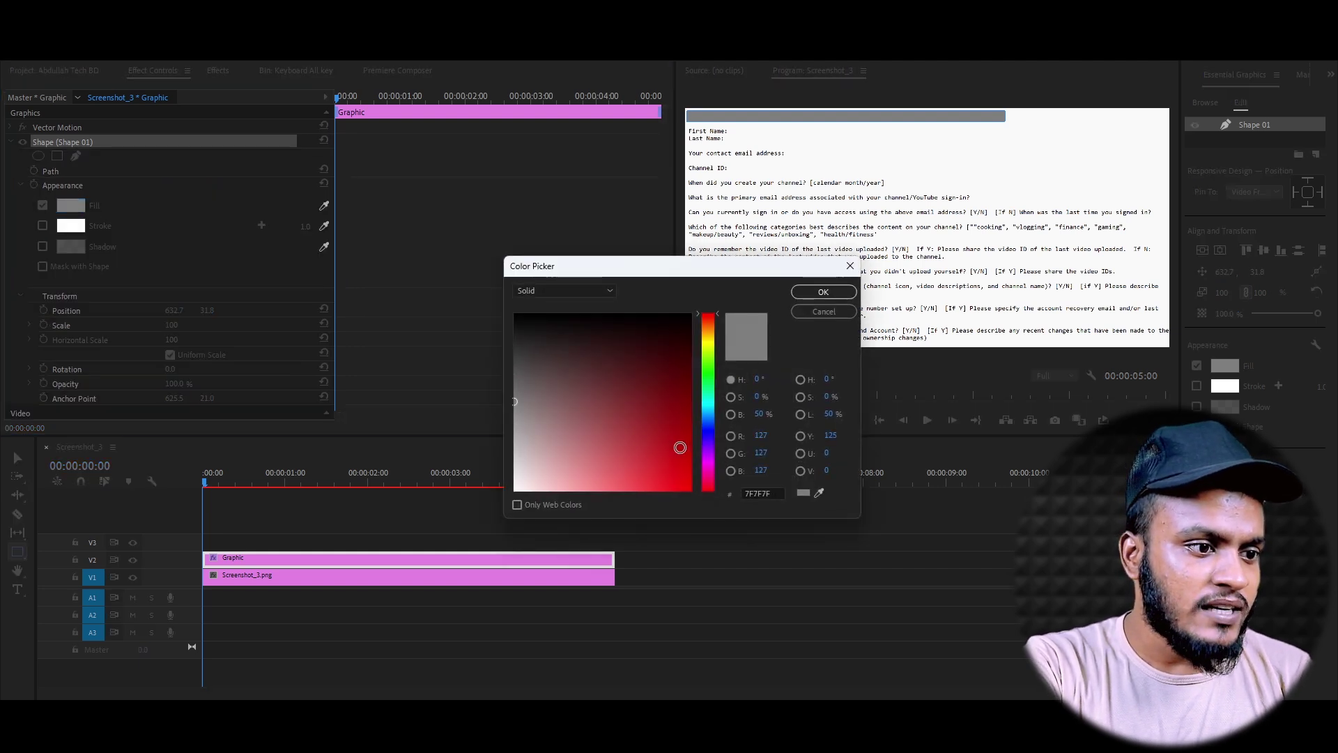
drag(681, 442, 707, 551)
click(709, 343)
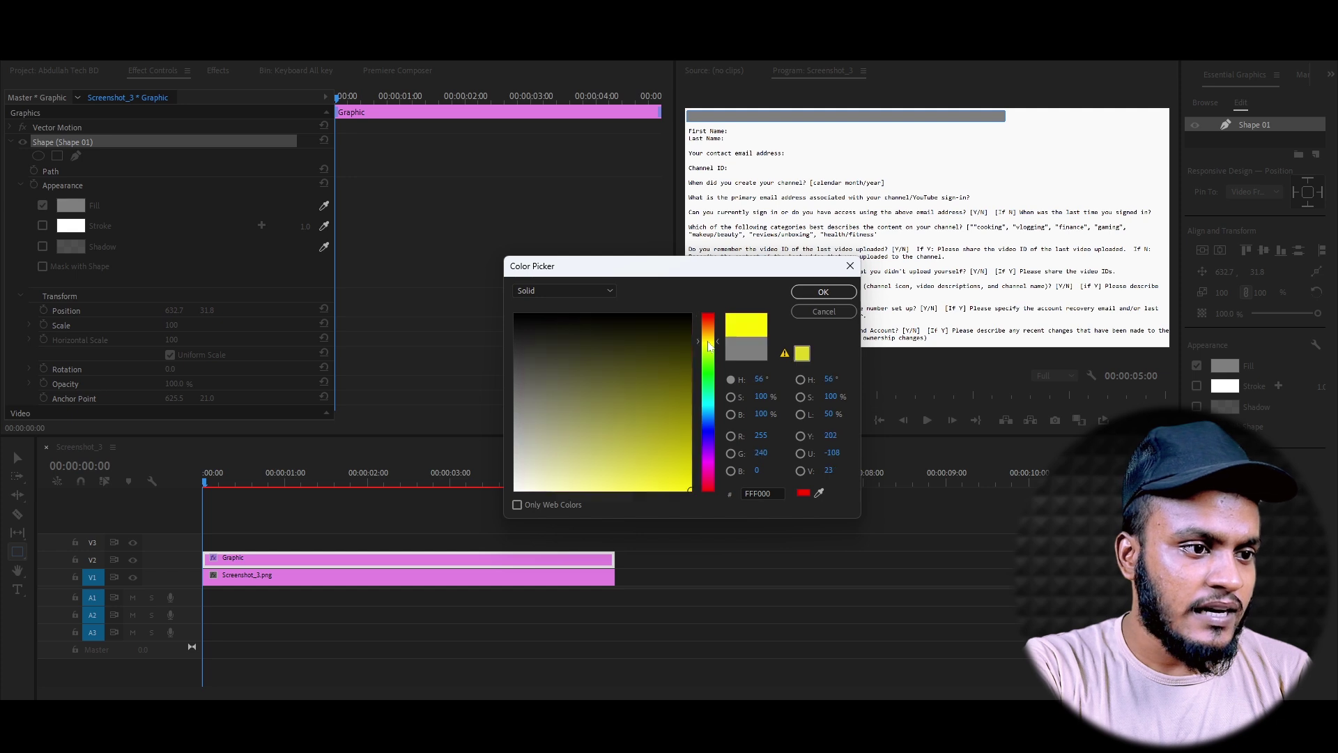
click(823, 291)
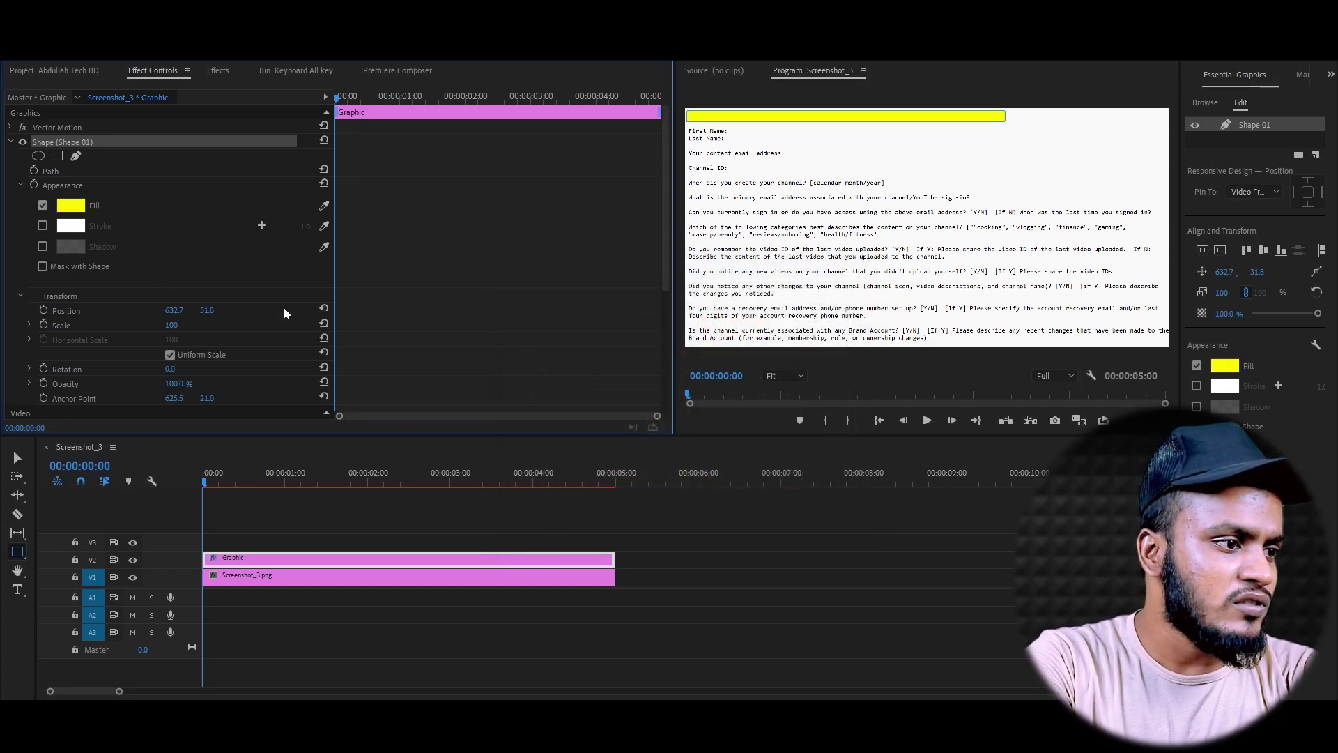
scroll(256, 306, down, 1)
scroll(256, 300, down, 5)
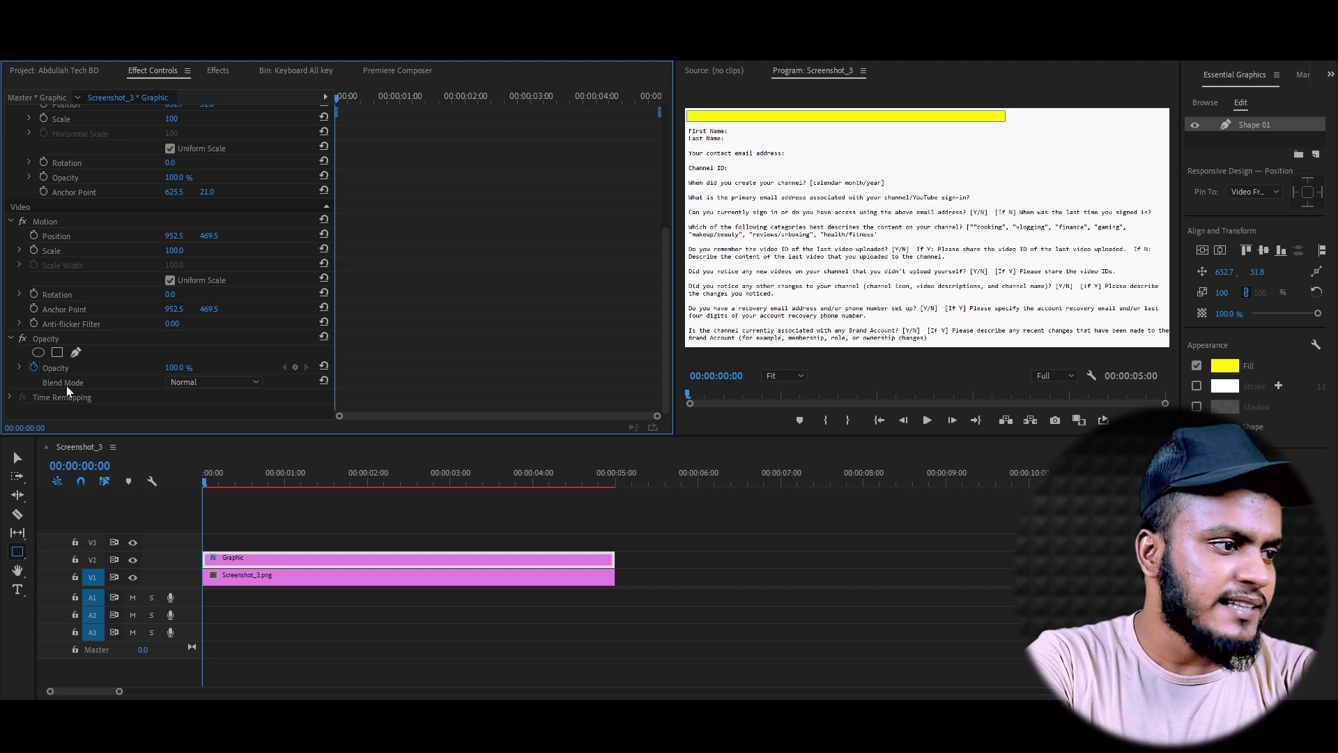
Set the yellow bar's Opacity blend mode to Multiply and check the highlight full-screen
click(199, 382)
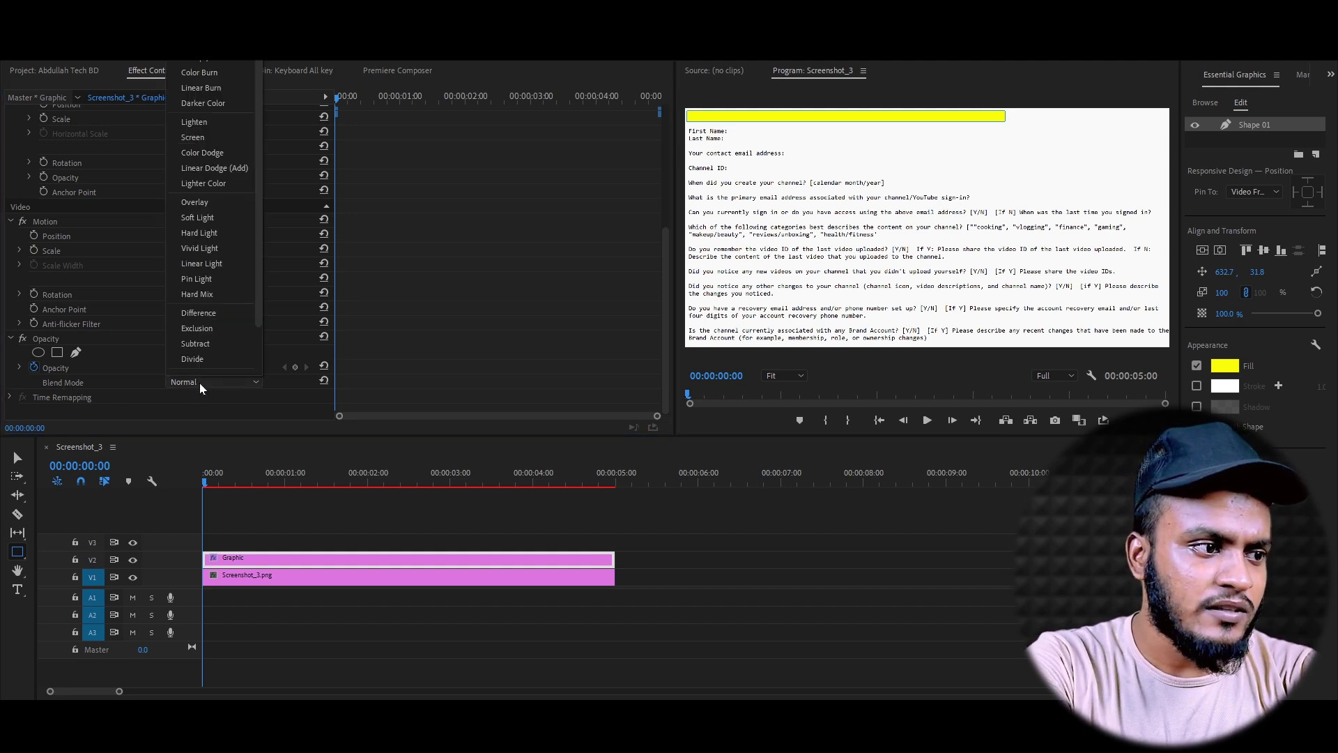
click(209, 64)
click(1006, 83)
key(grave)
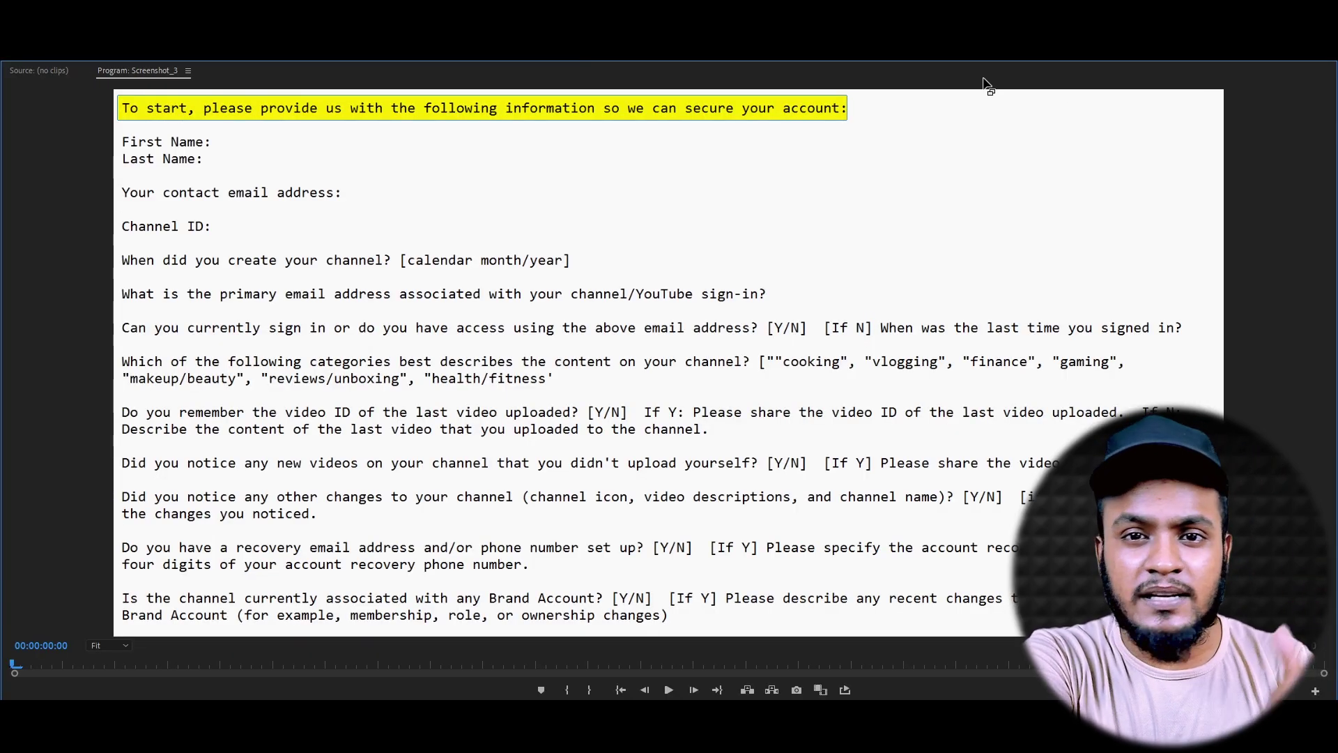
key(grave)
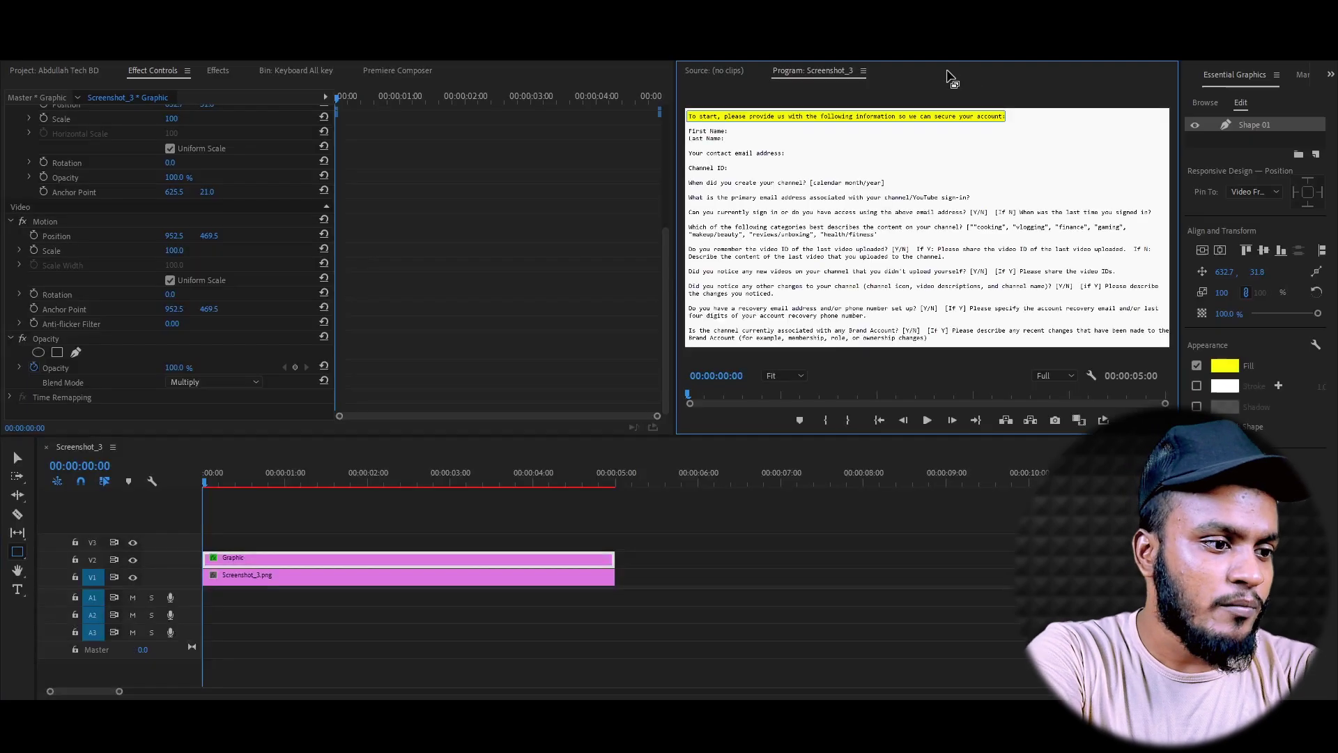
click(215, 71)
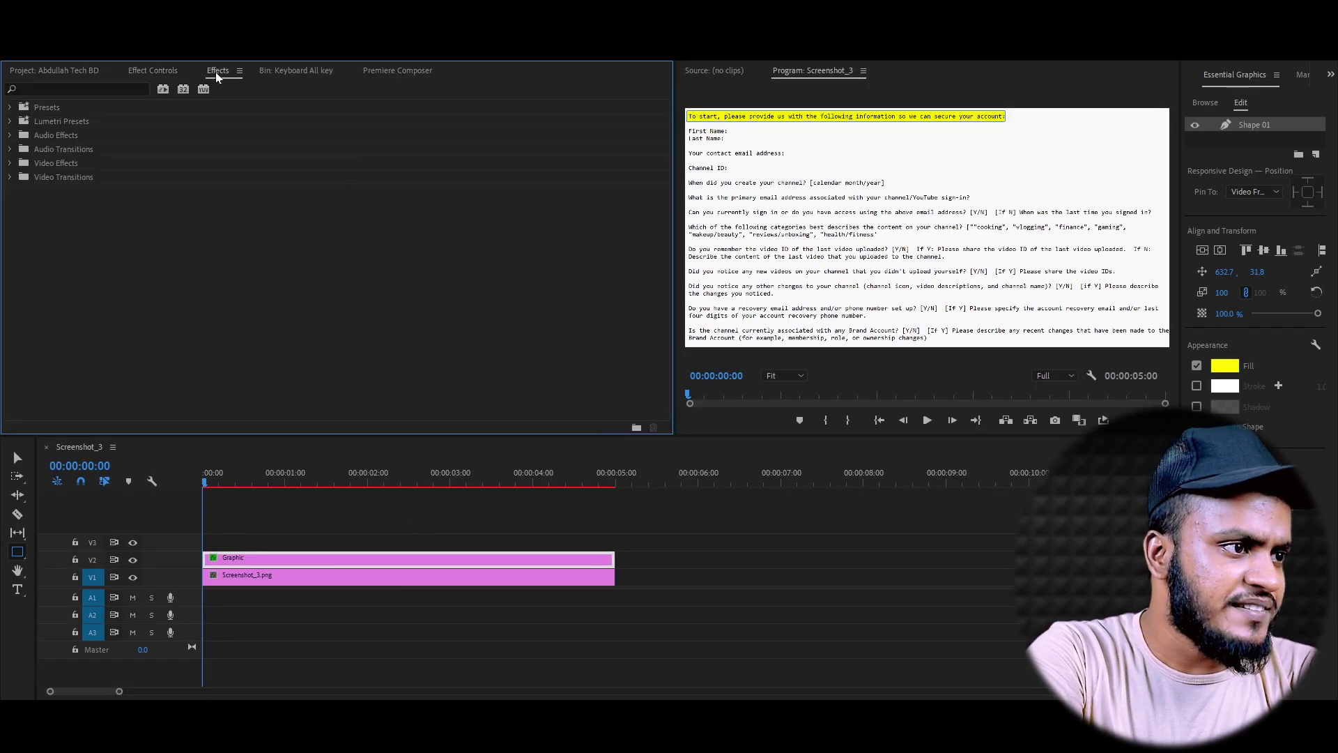
Search 'CROP' in Effects and apply the Crop effect to the yellow Graphic clip
click(103, 89)
text(CROP)
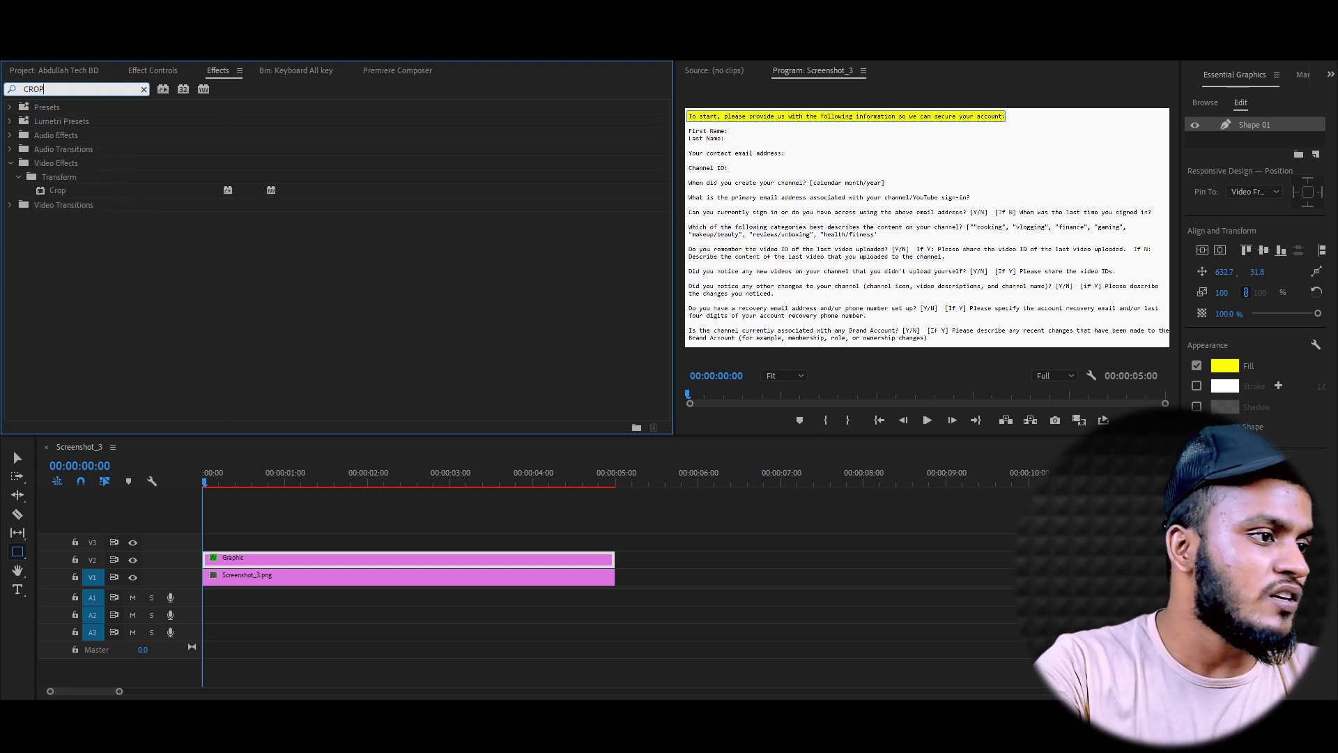
mouse_move(53, 190)
mouse_down()
mouse_move(273, 550)
mouse_move(310, 557)
mouse_up()
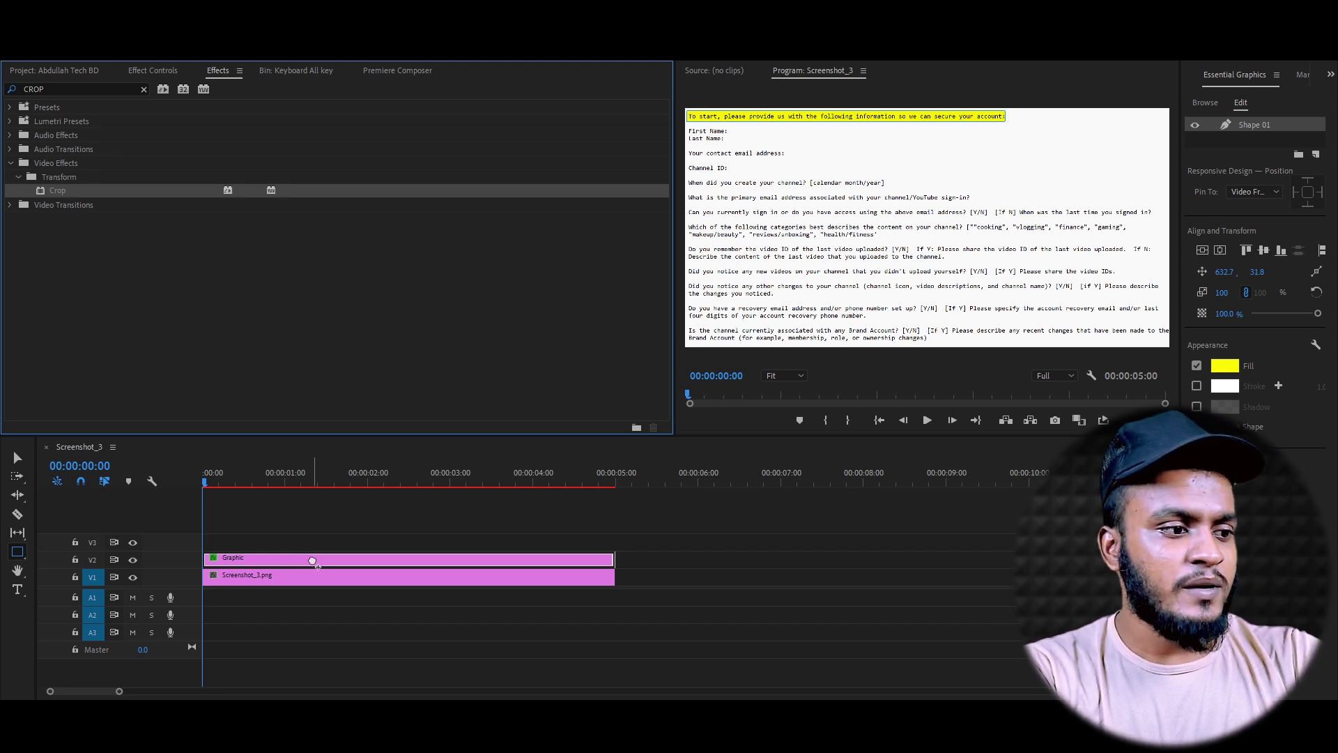
click(150, 70)
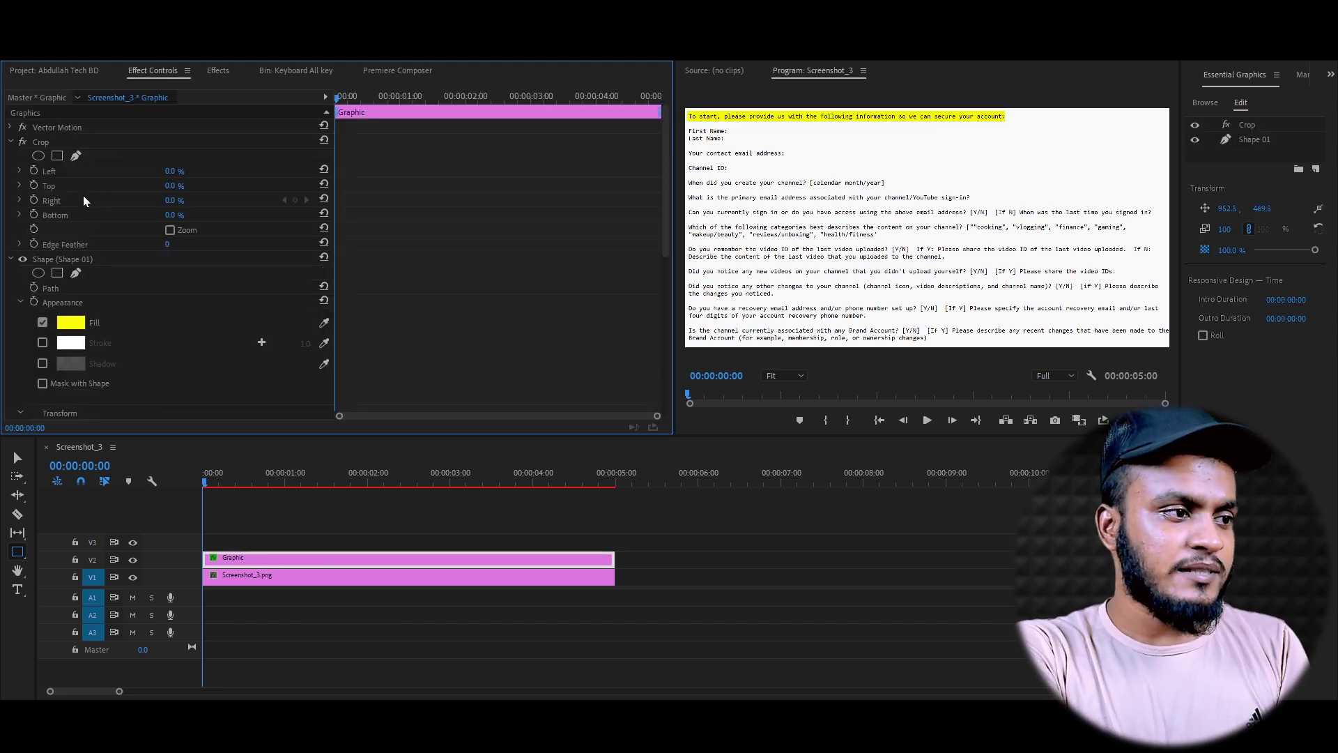
Keyframe Crop Right from 100% at the clip start to 0% at 4:00
click(32, 200)
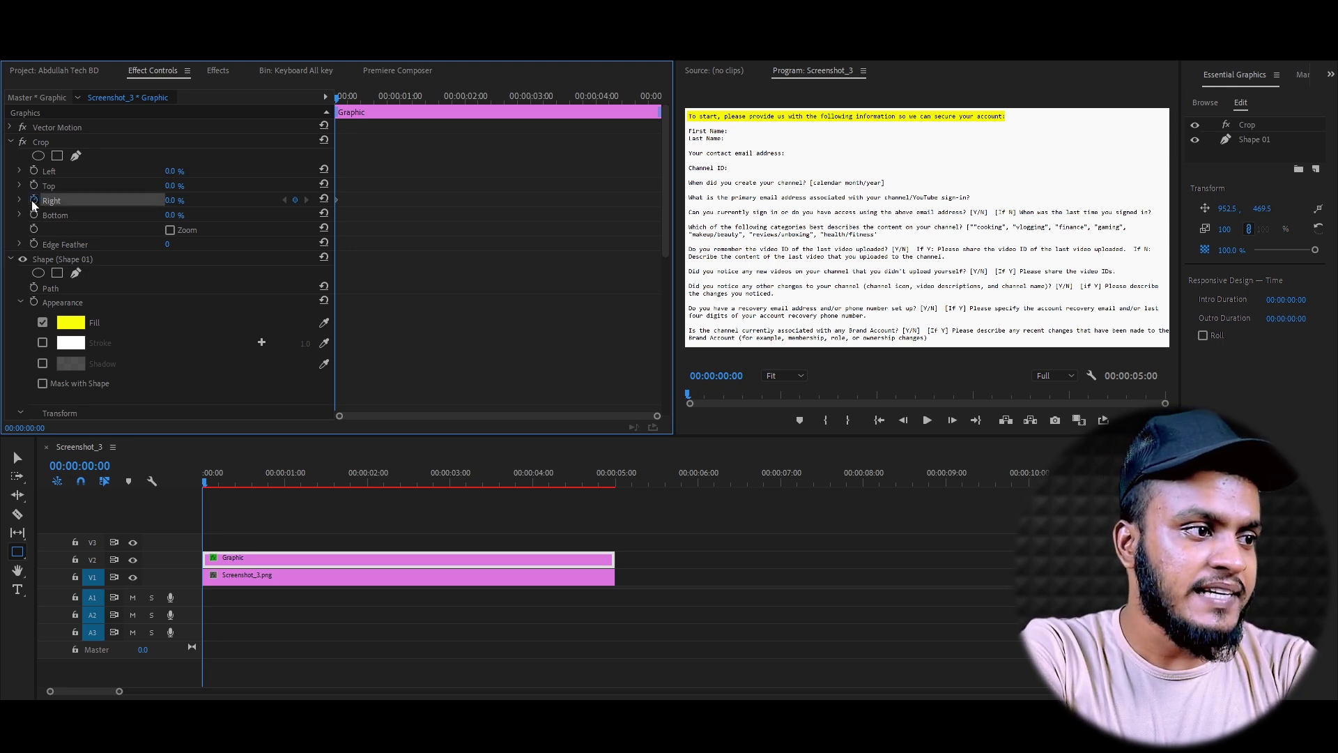
click(174, 201)
text(100)
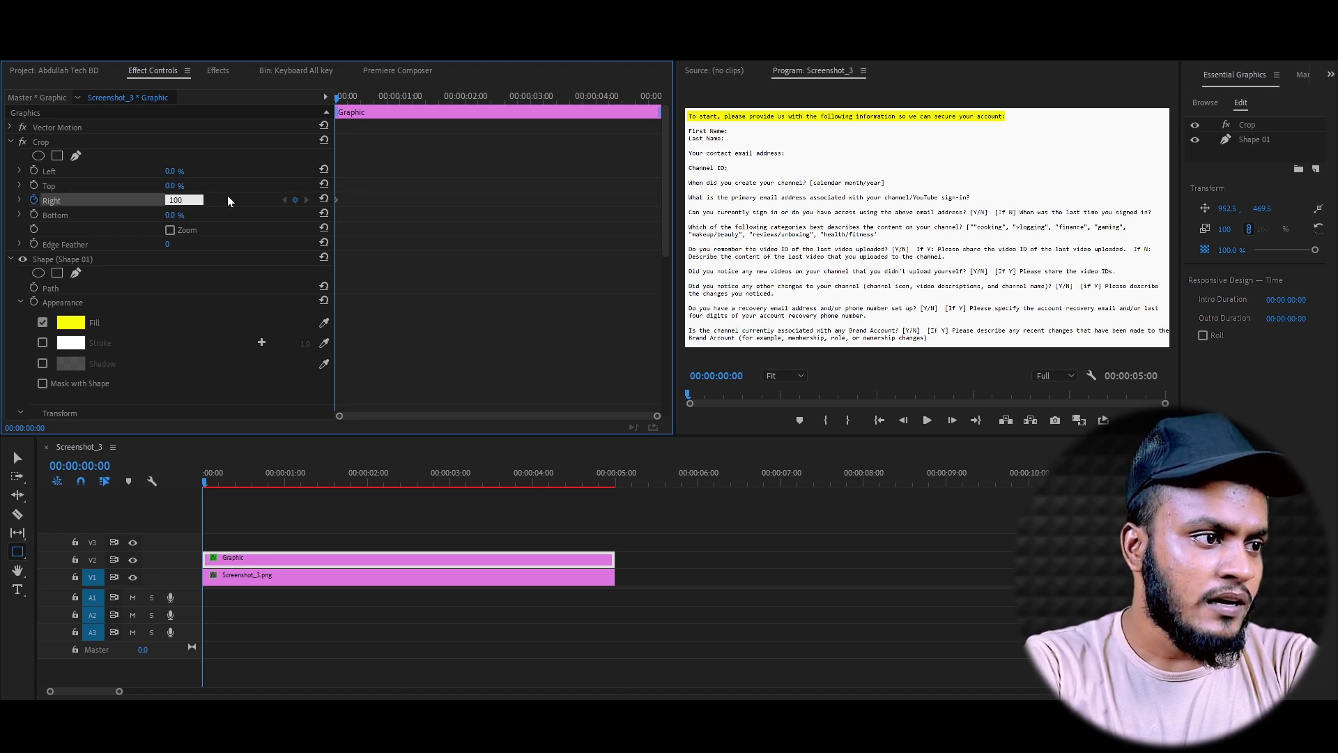
key(Return)
click(346, 95)
drag(346, 96, 600, 119)
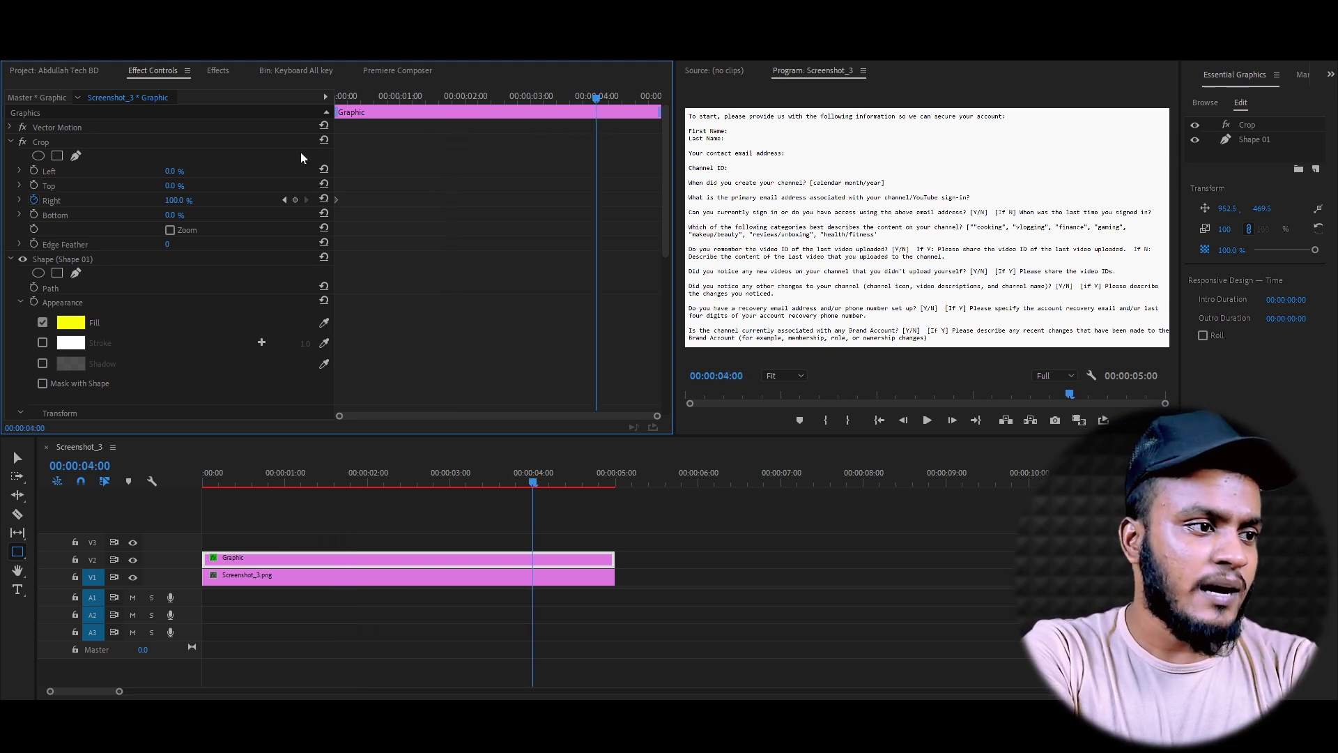
click(180, 200)
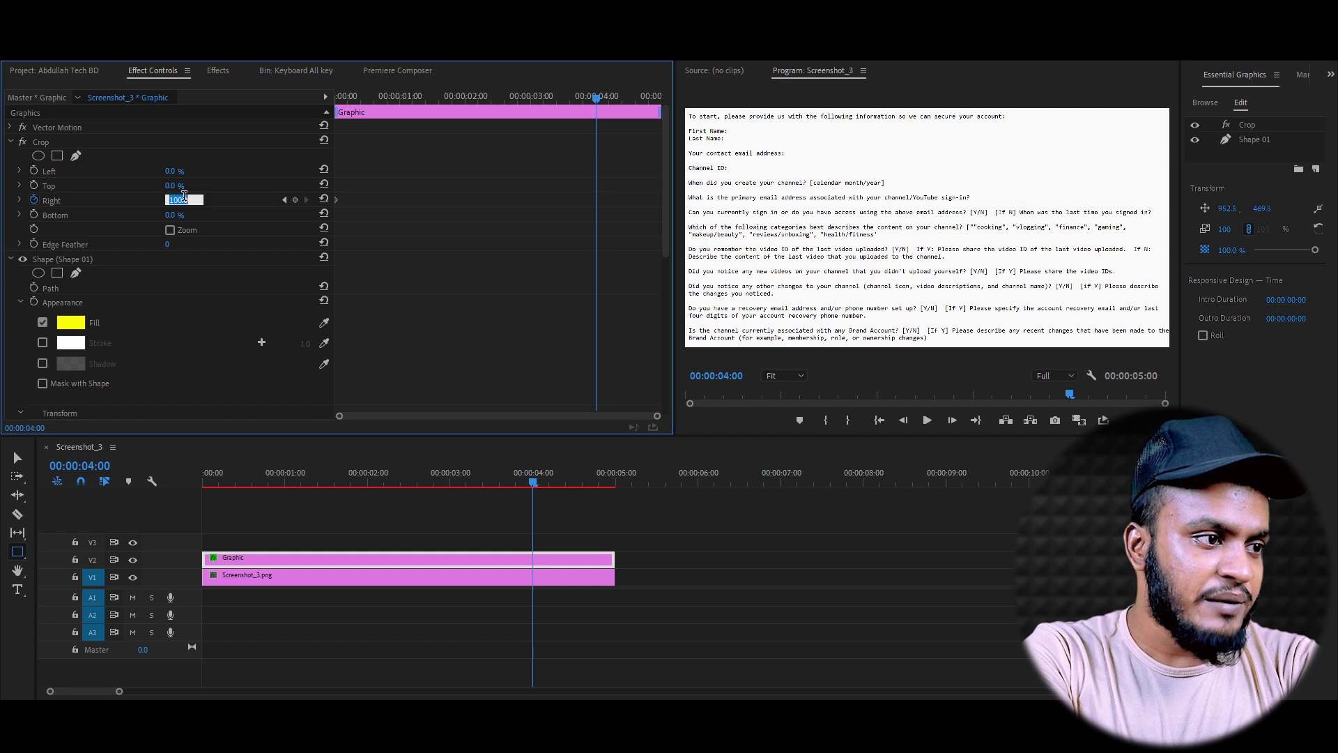
text(0)
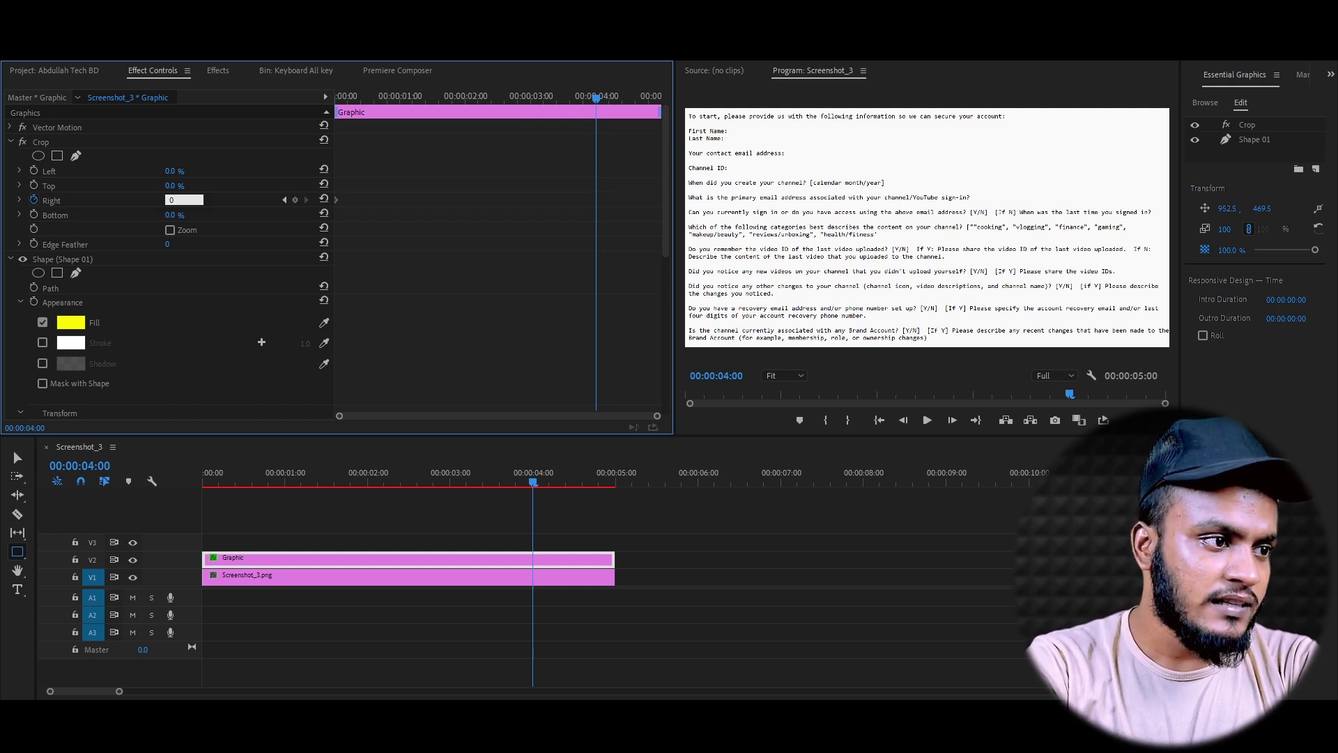
key(Return)
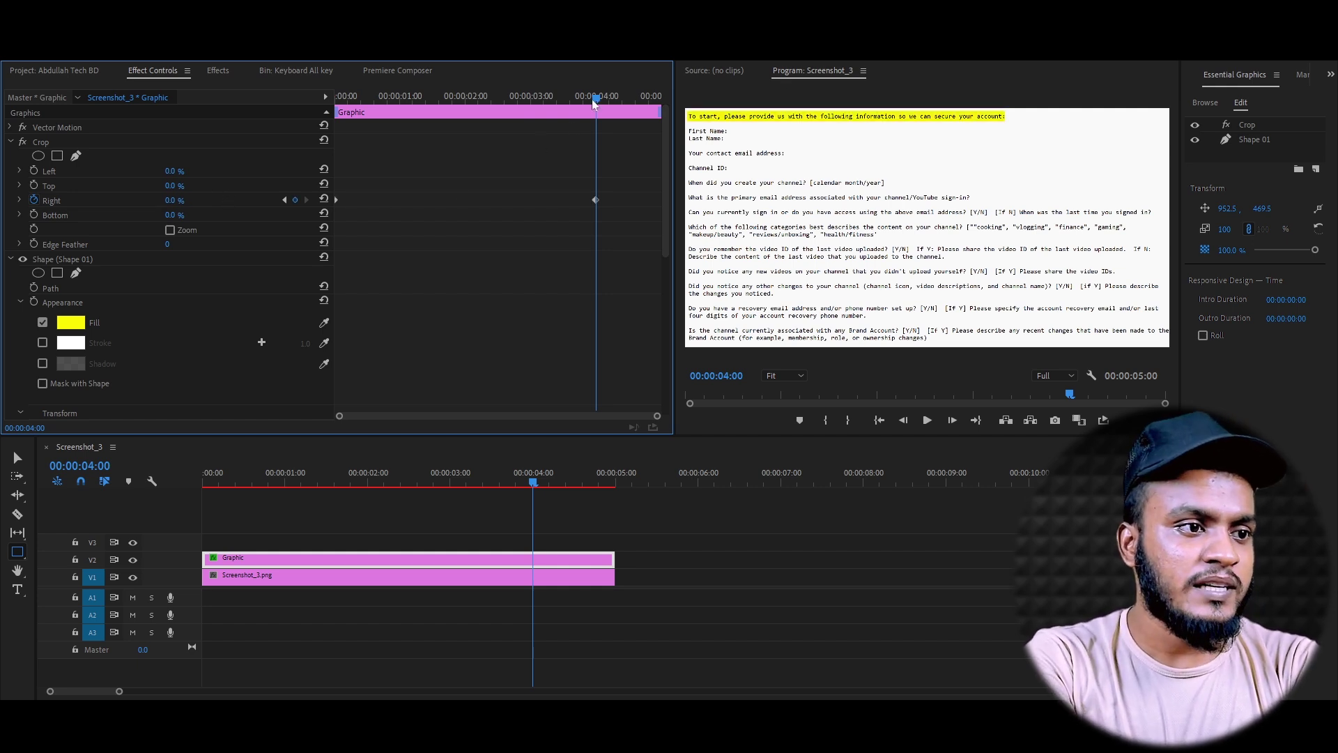
Play back and scrub the sweep to confirm the highlight reaches the end of the first line
key(Home)
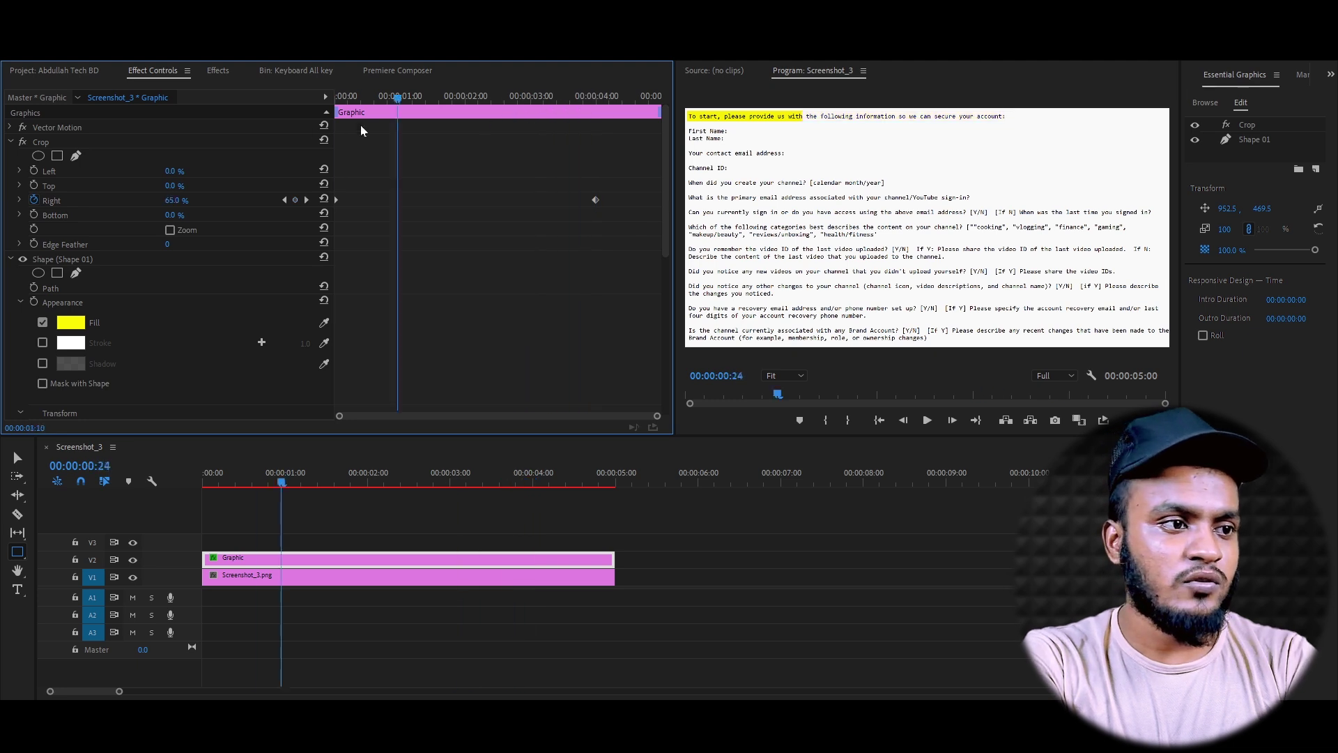
key(space)
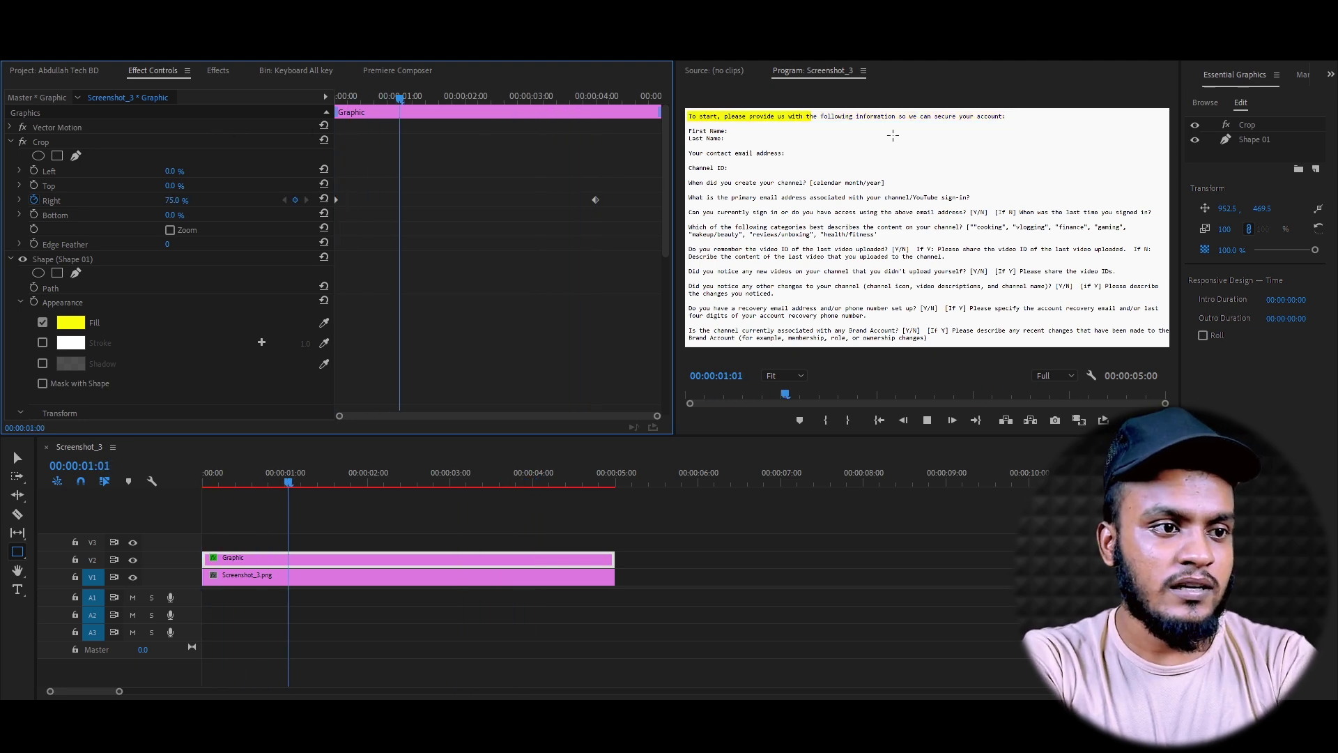
click(963, 90)
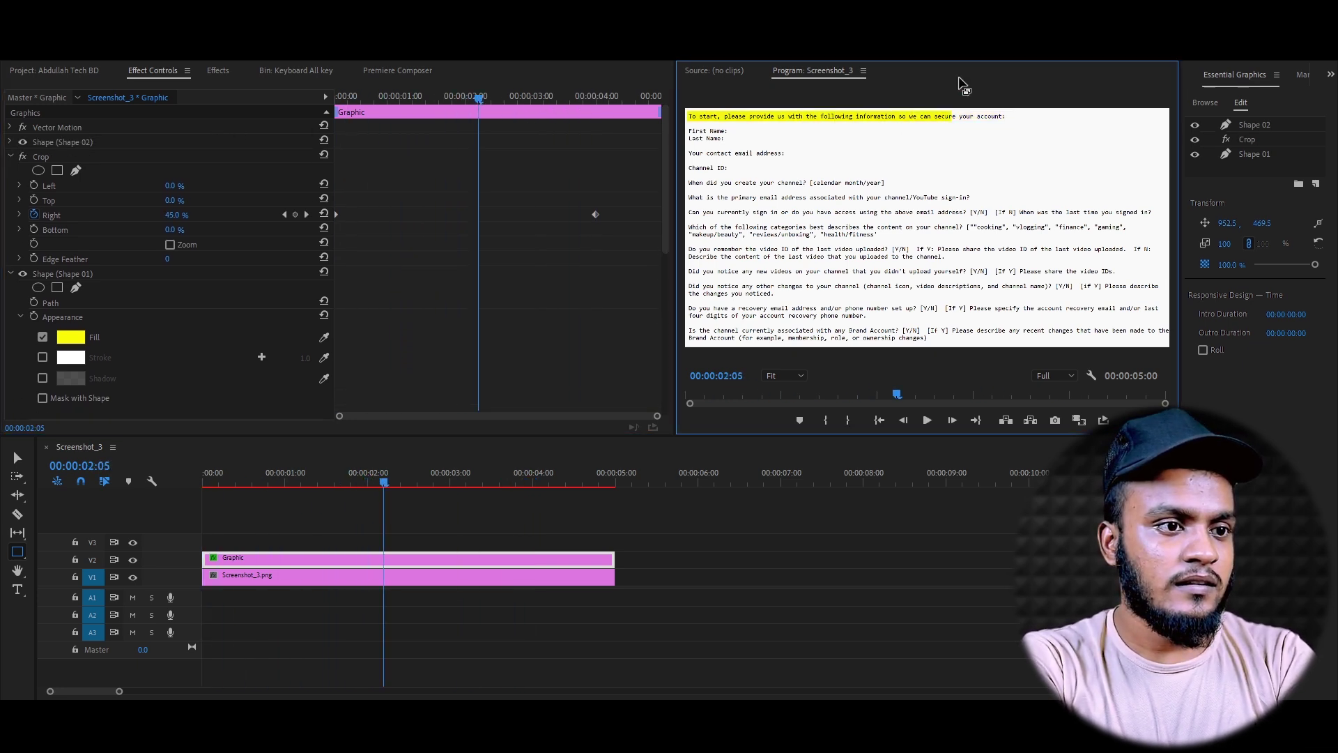
key(grave)
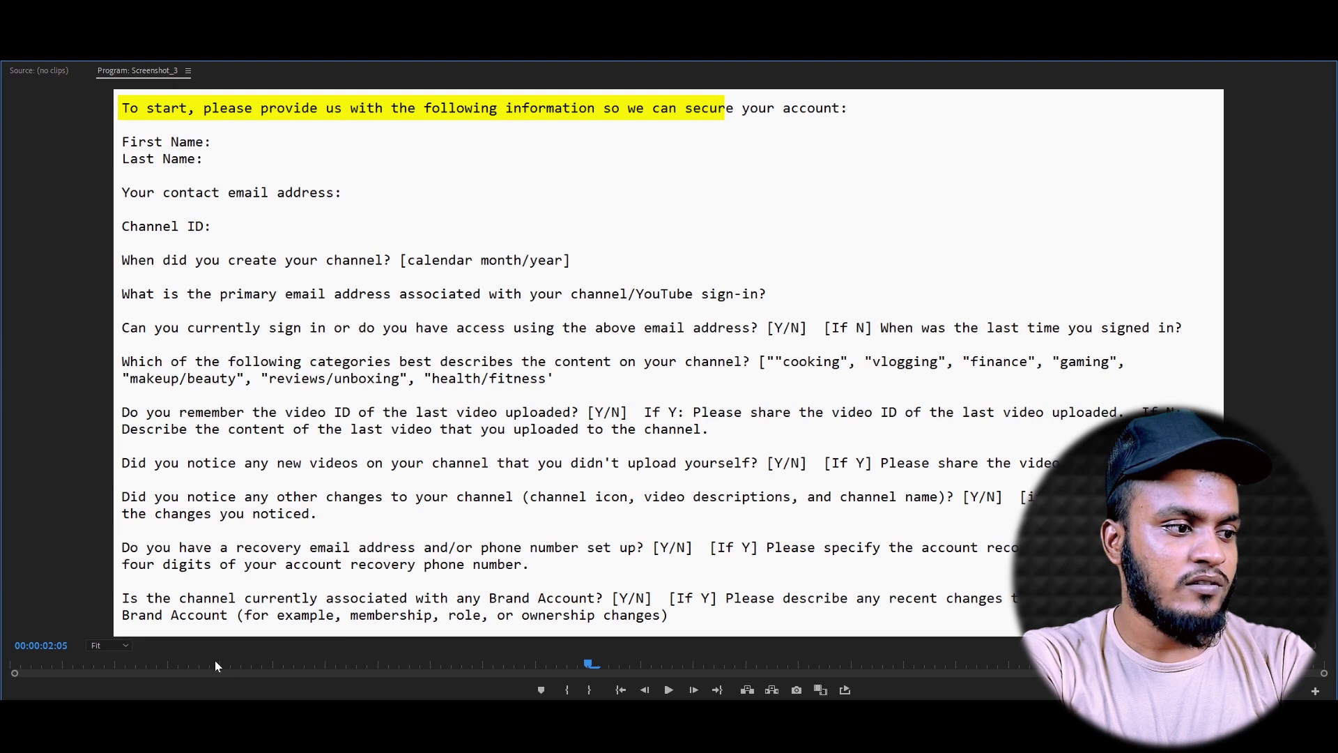
drag(219, 659, 1, 652)
key(space)
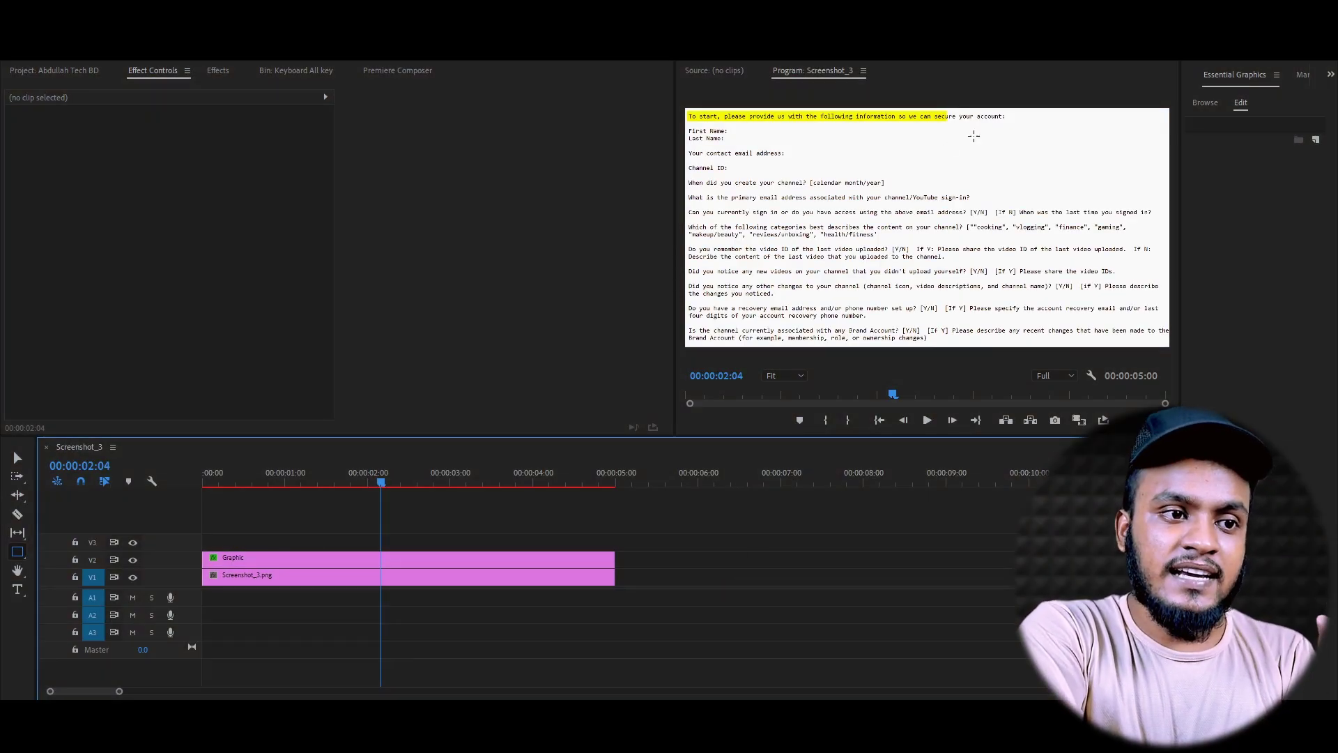
key(grave)
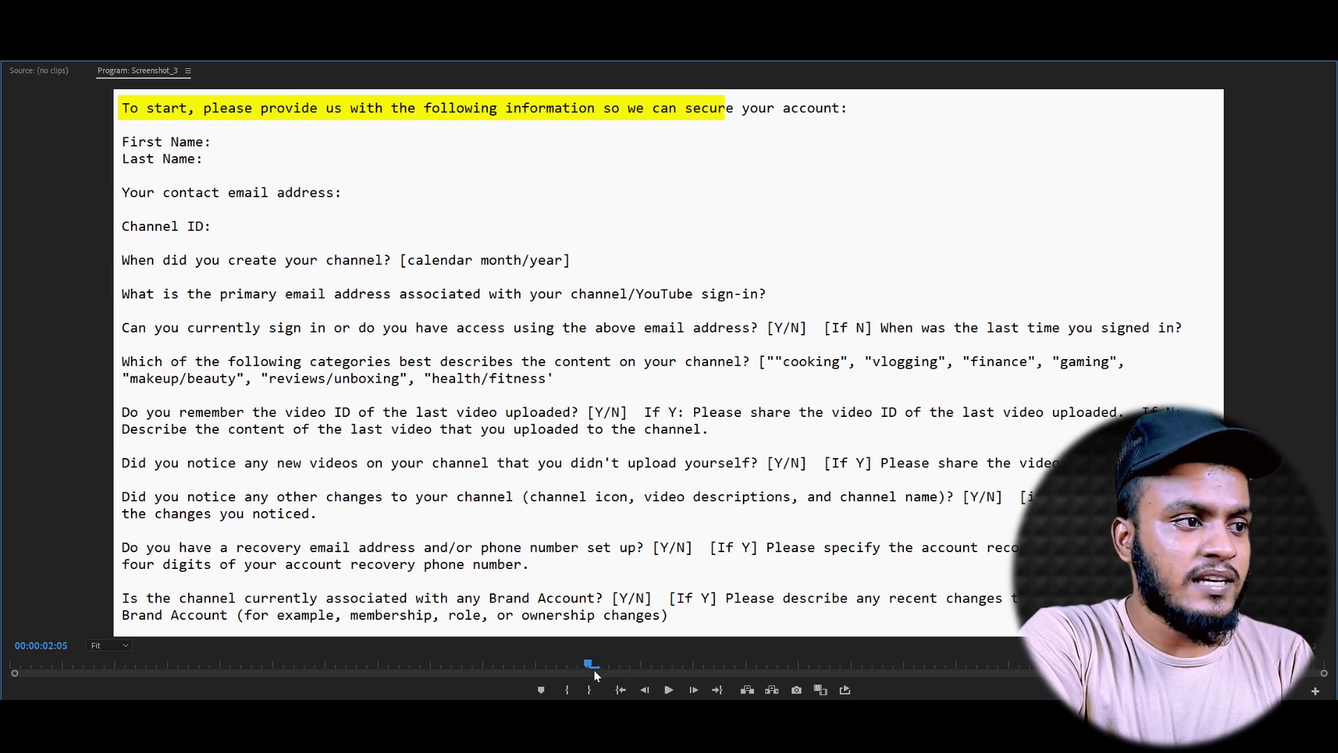
drag(592, 667, 707, 679)
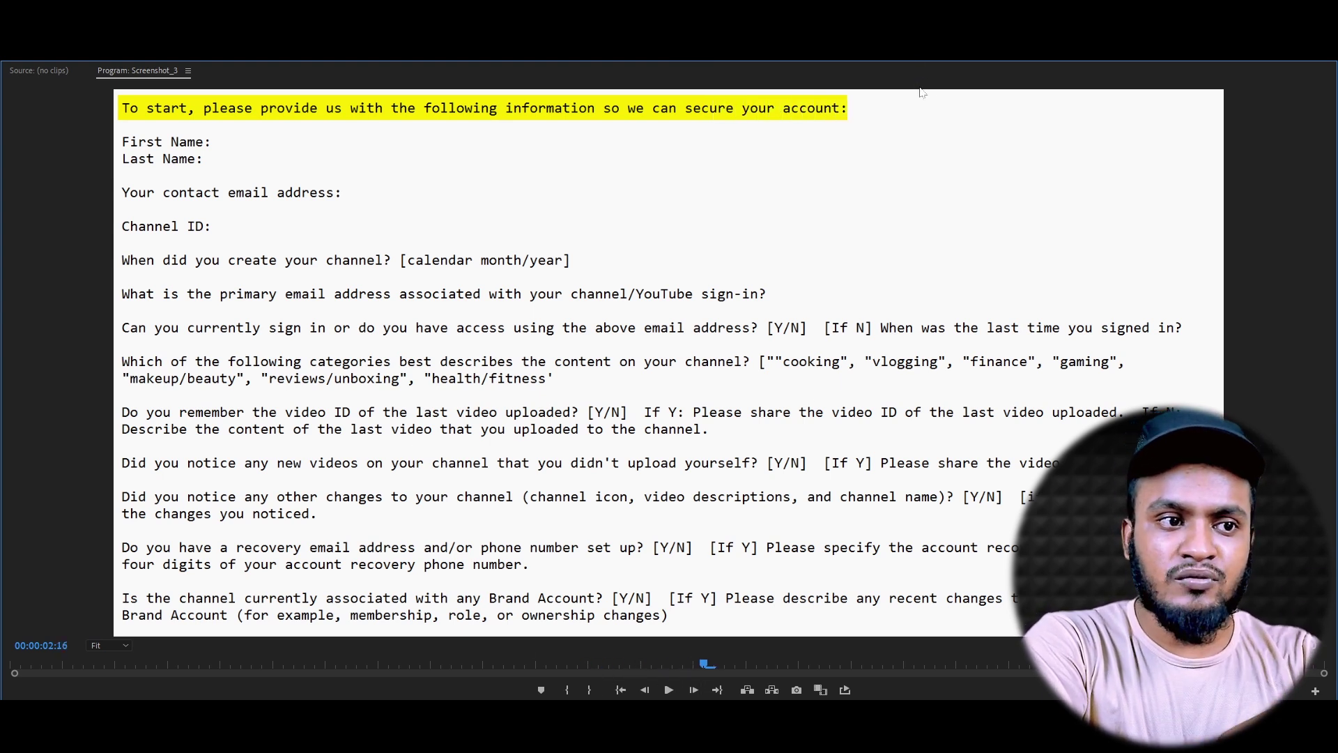
key(grave)
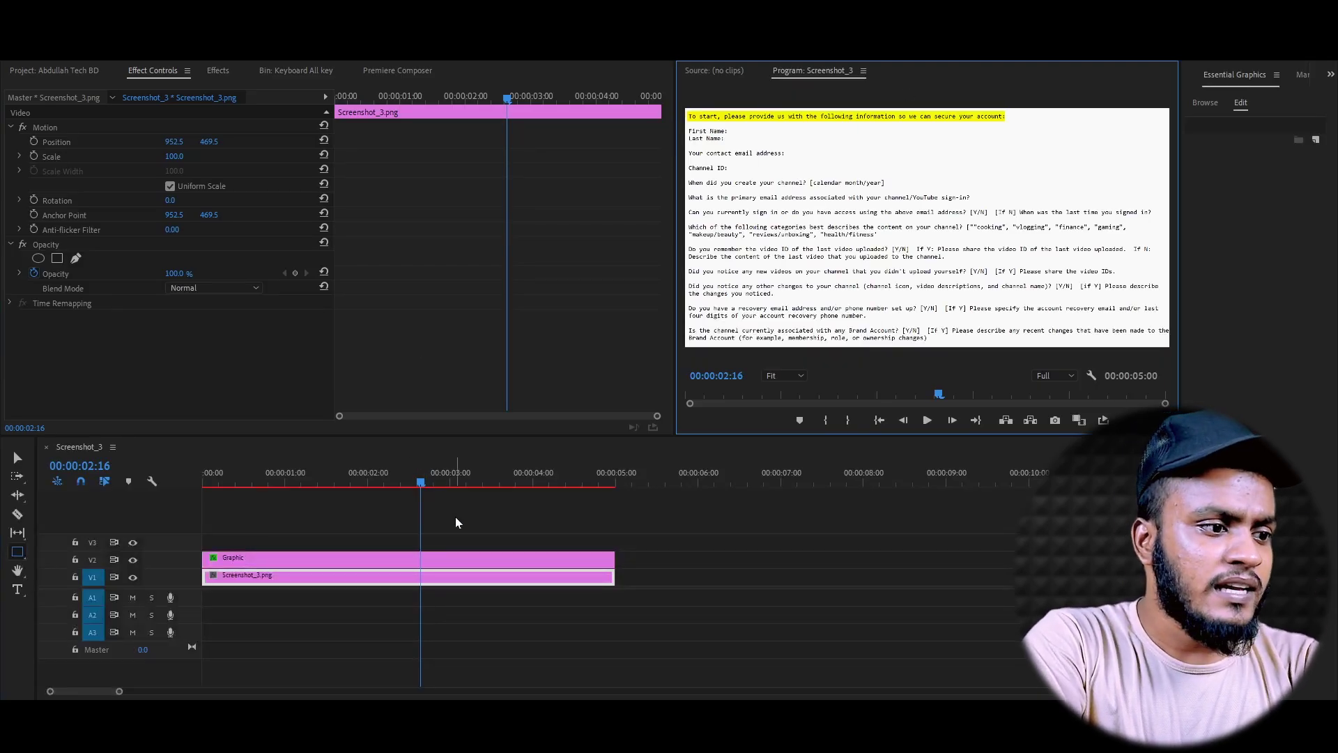
Duplicate the Graphic clip, trim the first one to the playhead, and place the copy after it on V2
click(467, 562)
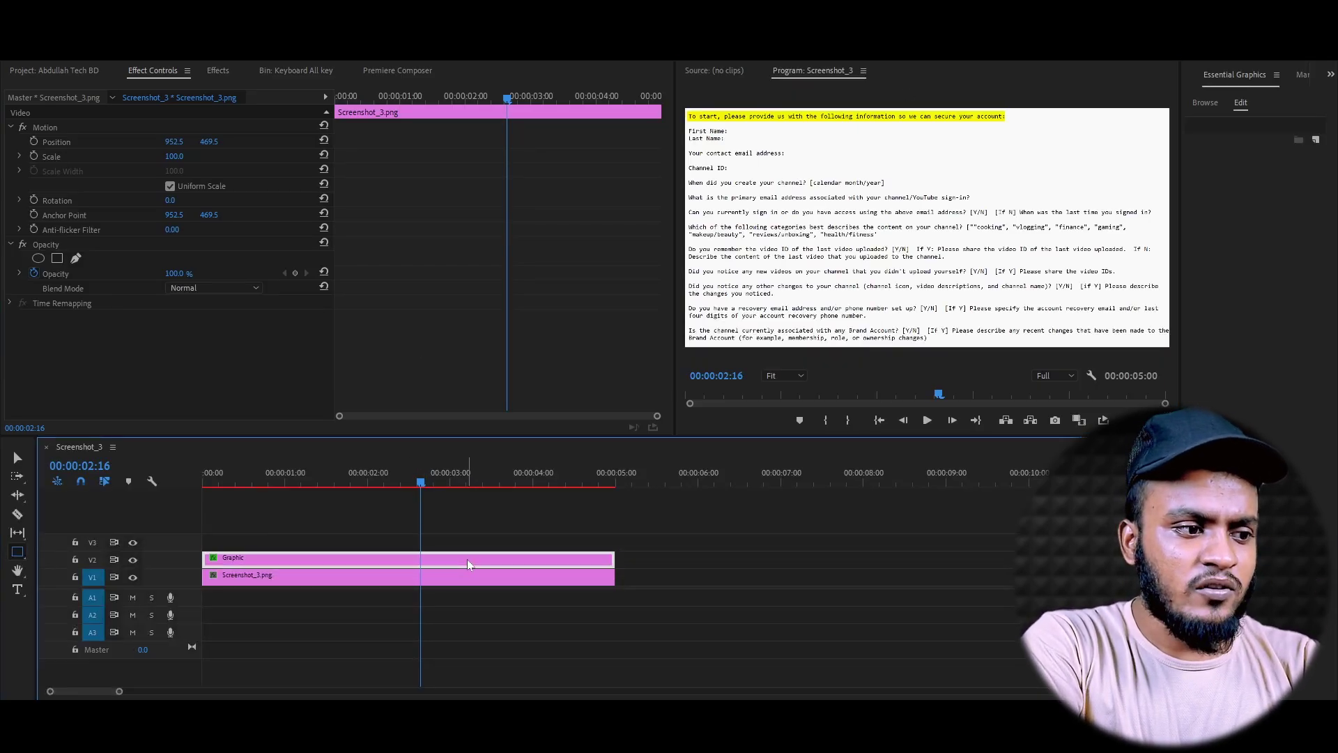
mouse_move(467, 558)
mouse_down()
mouse_move(468, 540)
mouse_move(812, 543)
mouse_up()
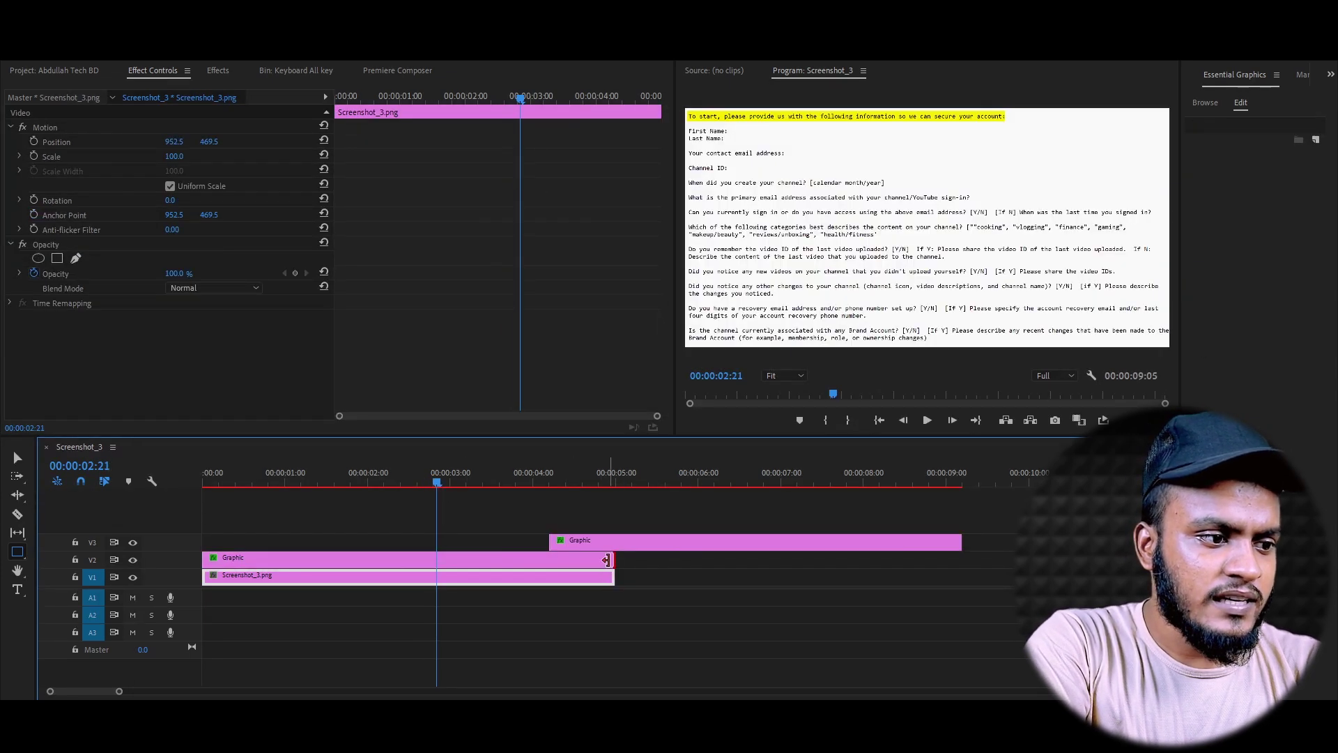
drag(605, 559, 442, 560)
drag(588, 542, 482, 558)
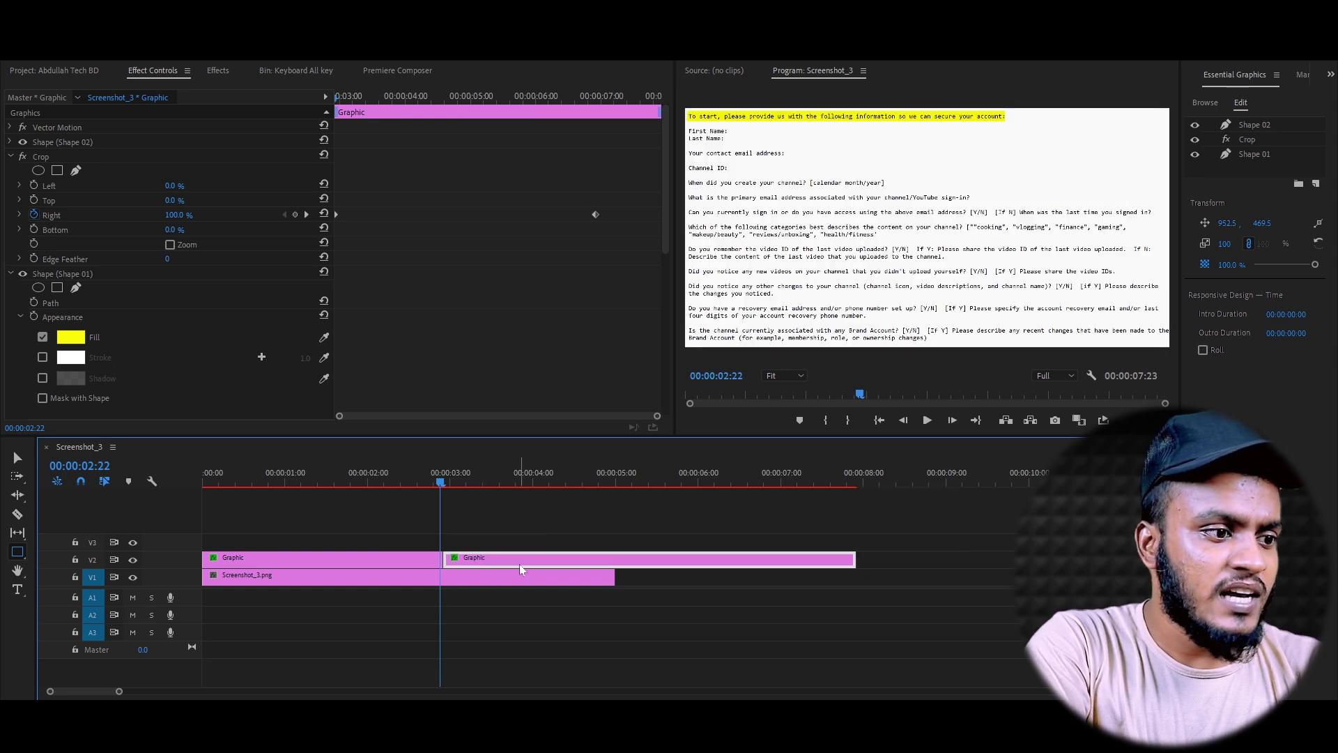
Move the copy's yellow bar down onto the 'First Name:' line
drag(453, 483, 483, 483)
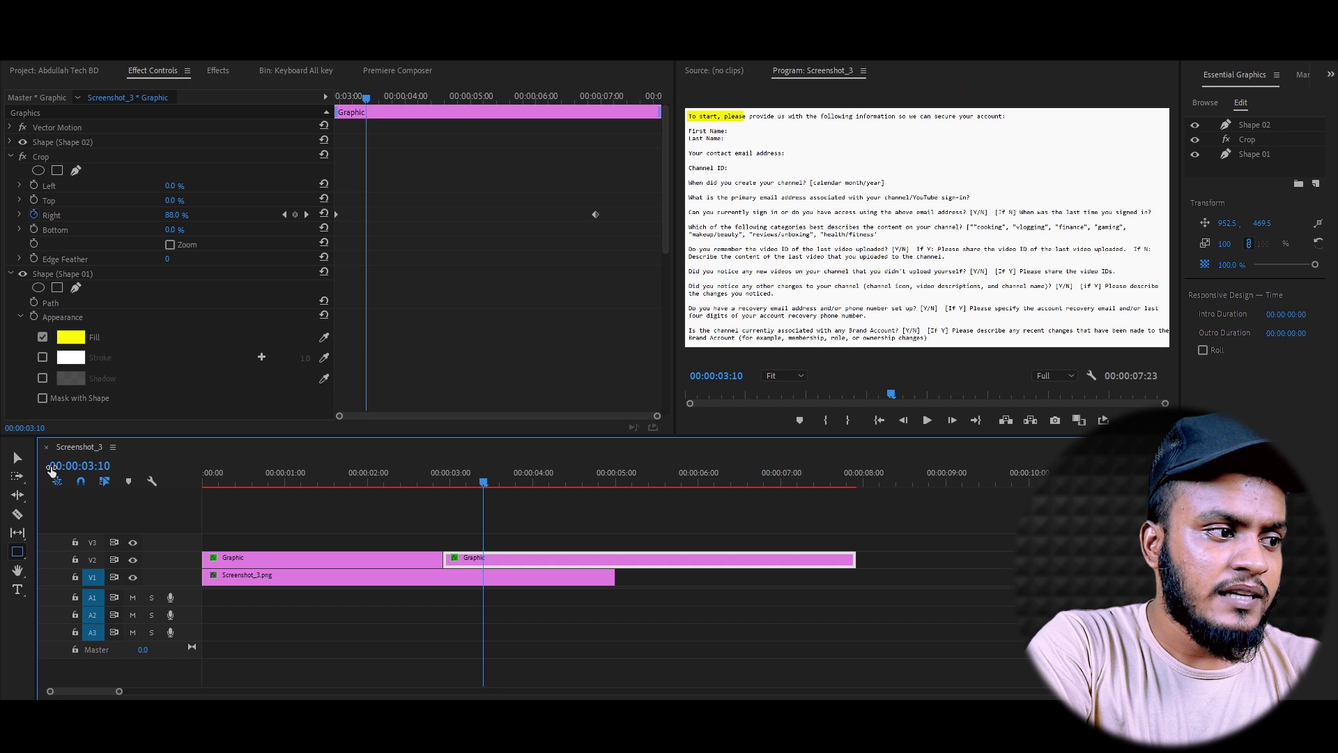
click(13, 456)
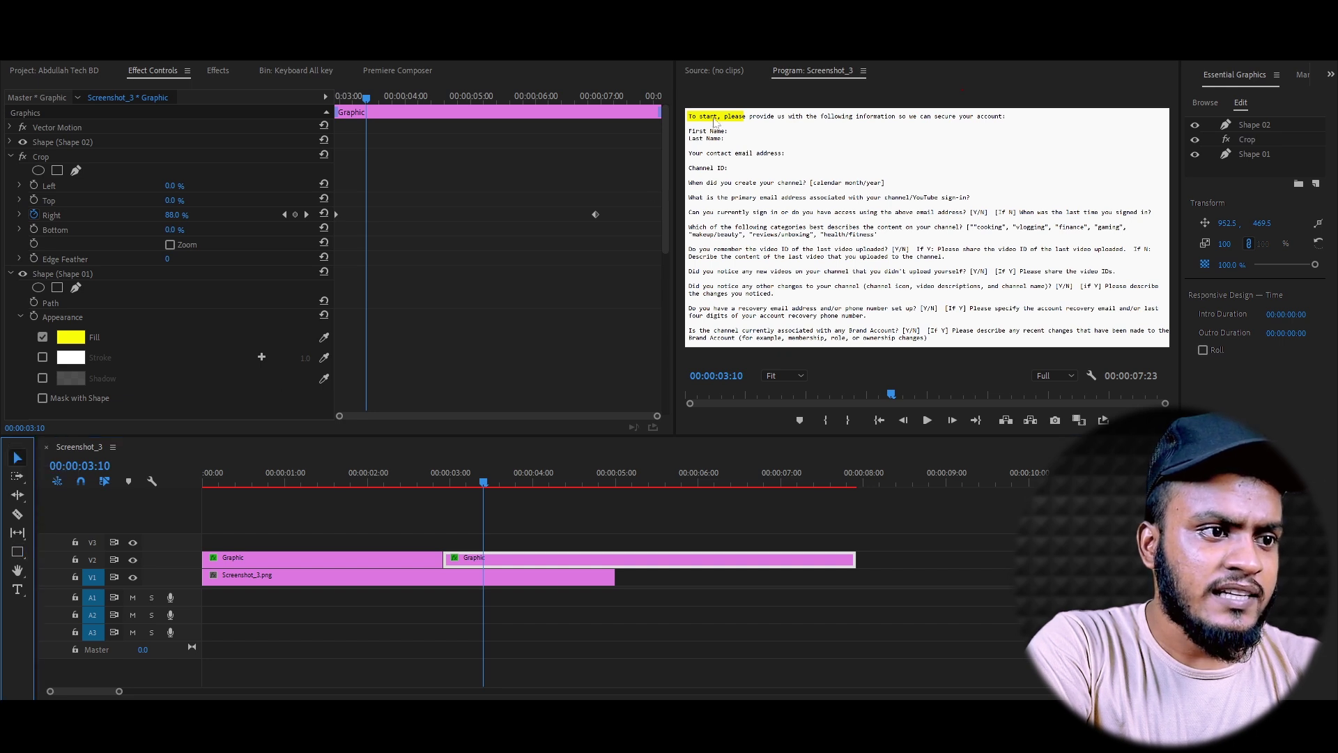
click(714, 119)
drag(779, 119, 781, 129)
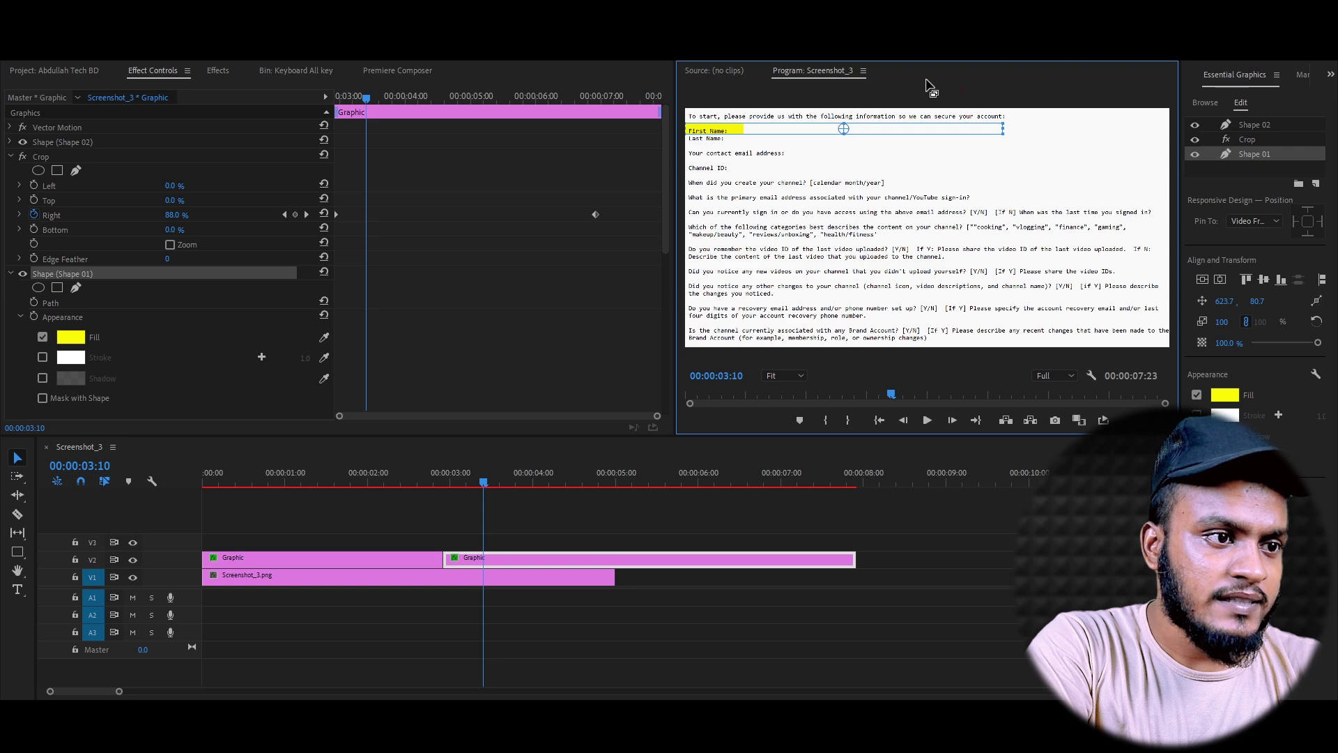
Narrow the second yellow bar from the right and adjust its top edge to fit 'First Name:'
key(grave)
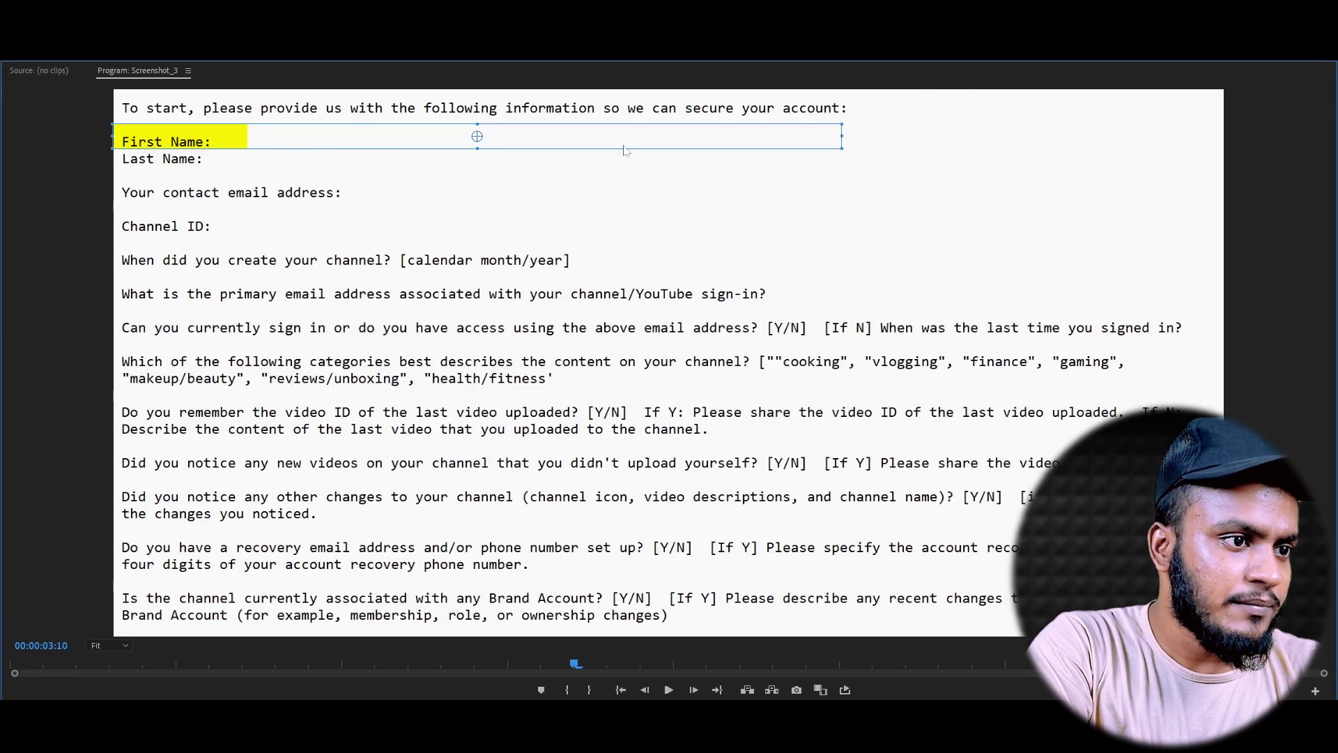
drag(847, 139, 338, 136)
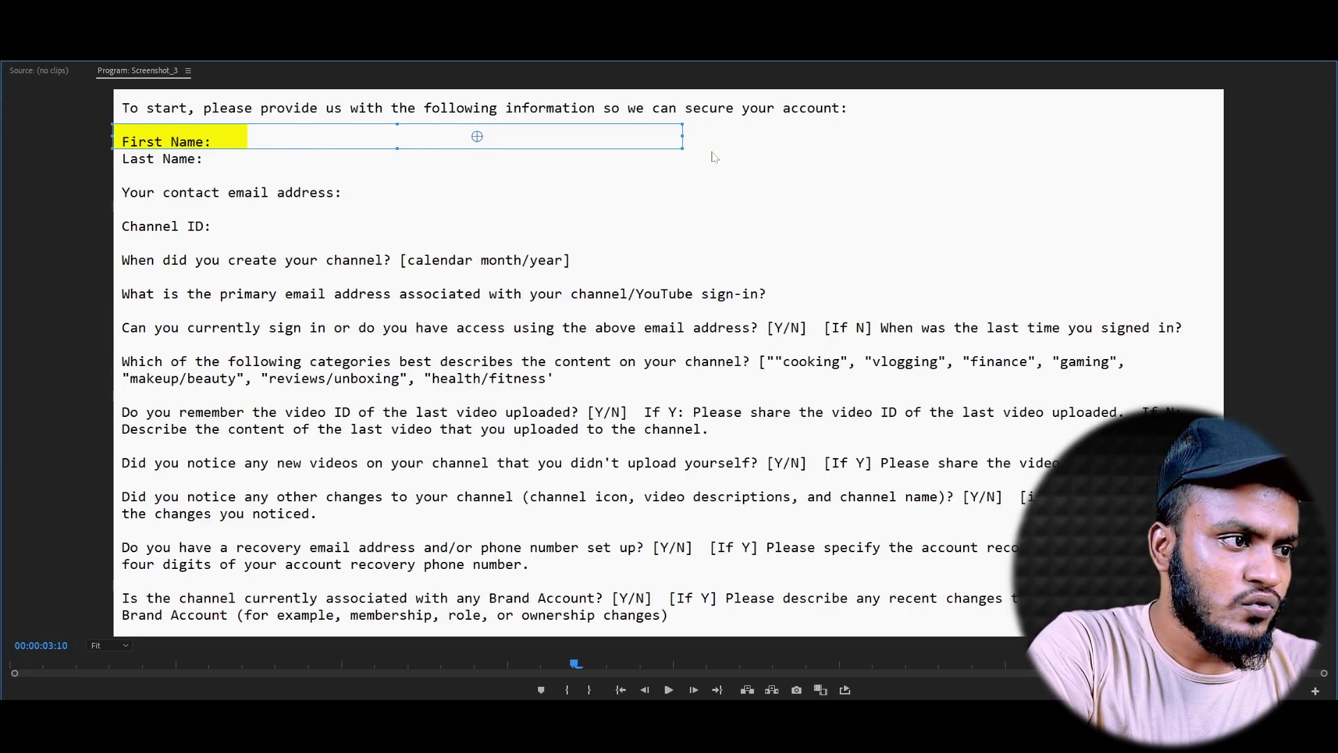
mouse_move(314, 136)
mouse_down()
mouse_move(218, 145)
mouse_move(165, 132)
mouse_up()
click(302, 145)
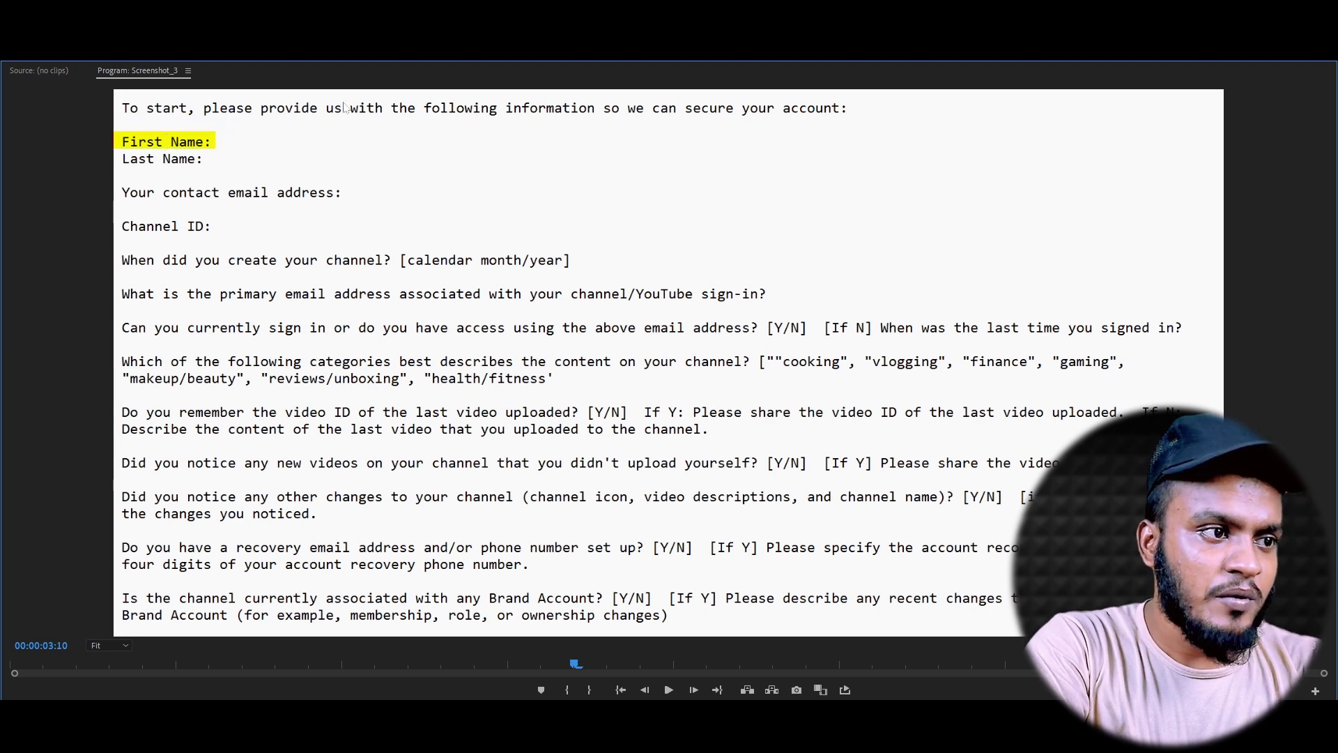
key(grave)
drag(481, 480, 447, 480)
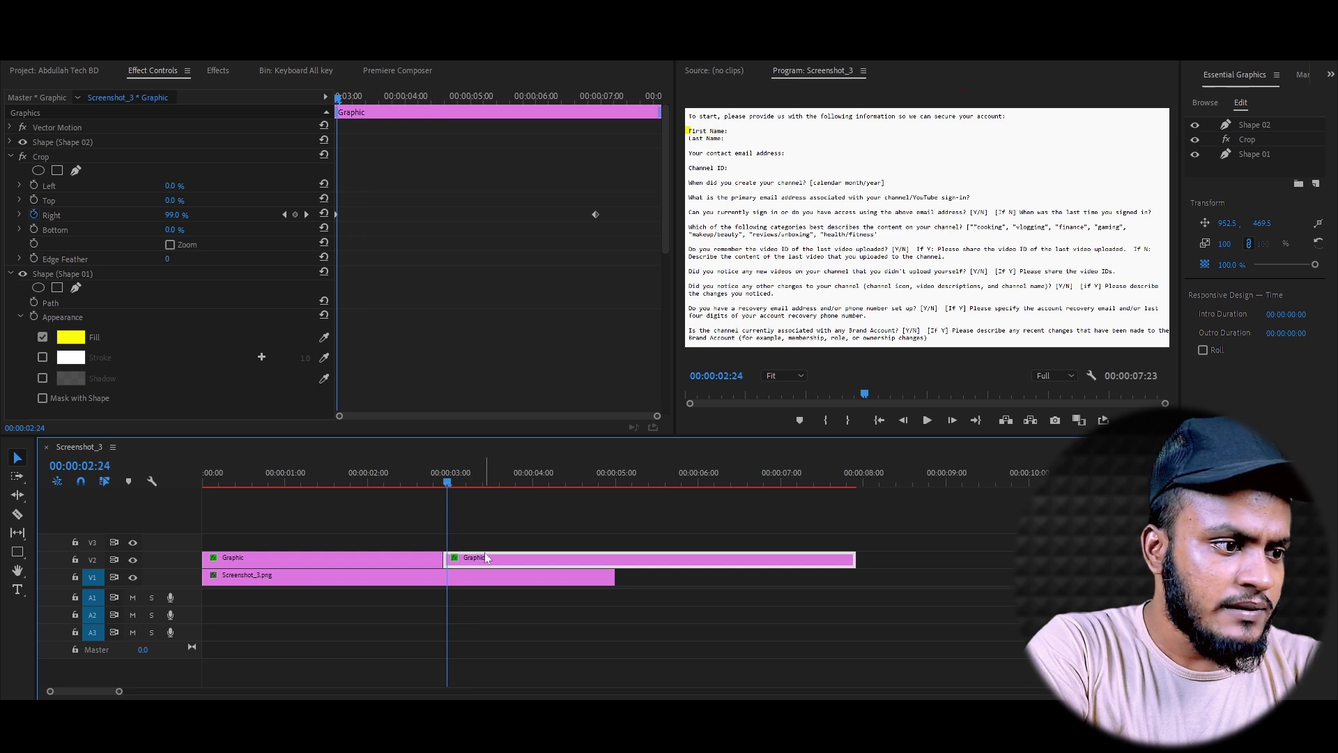
Delete the copied clip's old Crop Right keyframe and reset its right crop
drag(560, 177, 614, 257)
key(Delete)
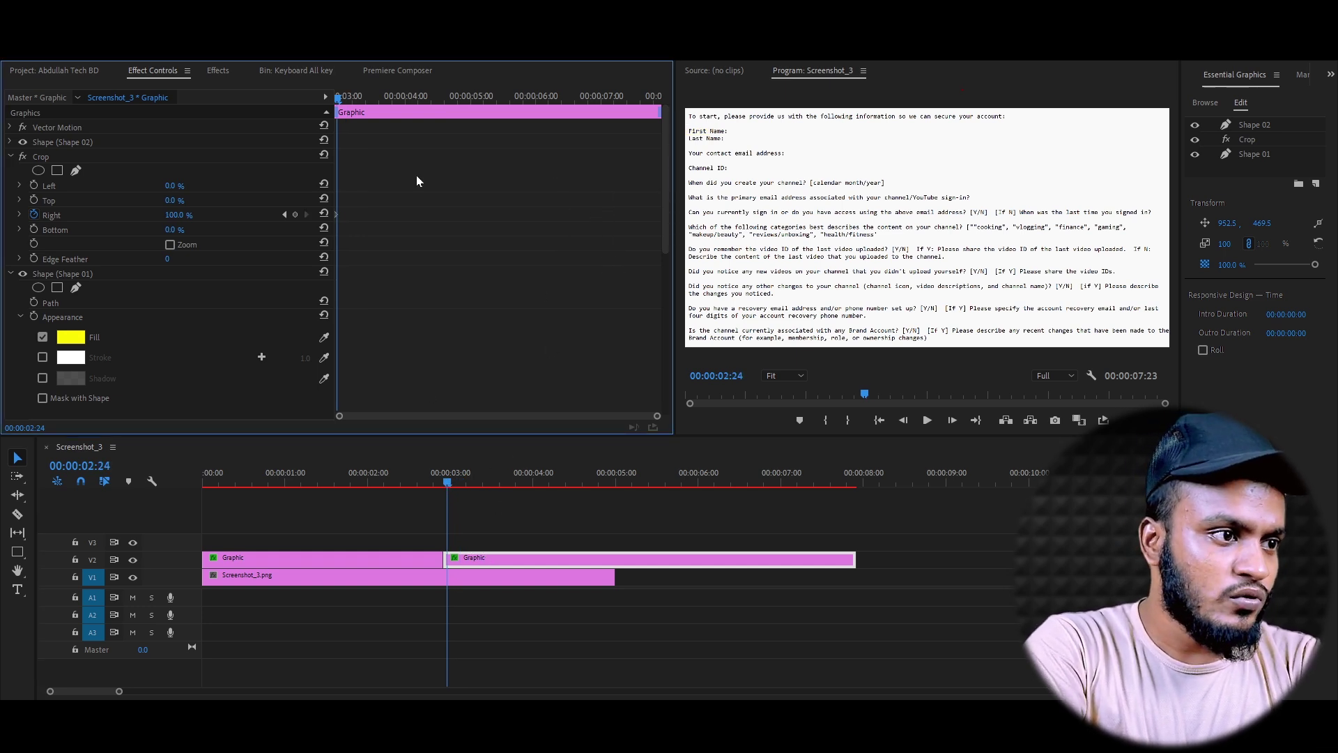
drag(341, 101, 335, 126)
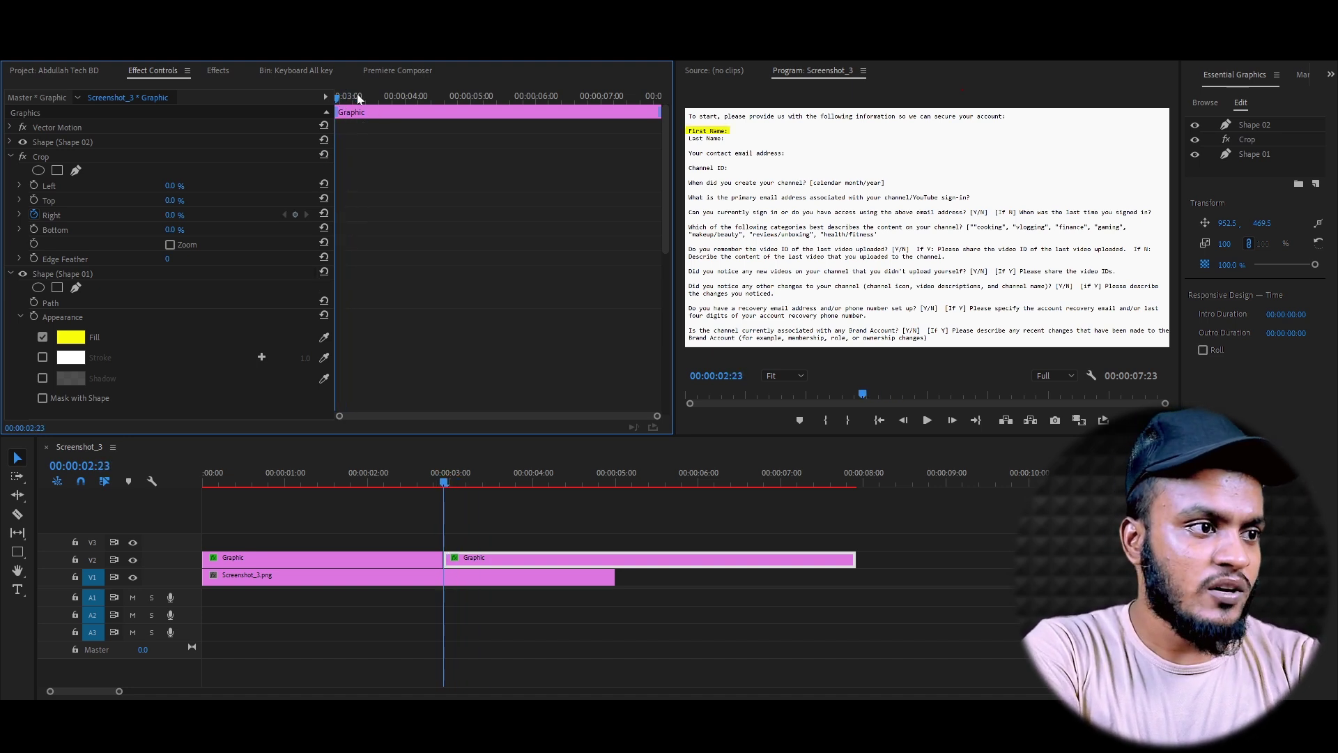
drag(336, 95, 244, 115)
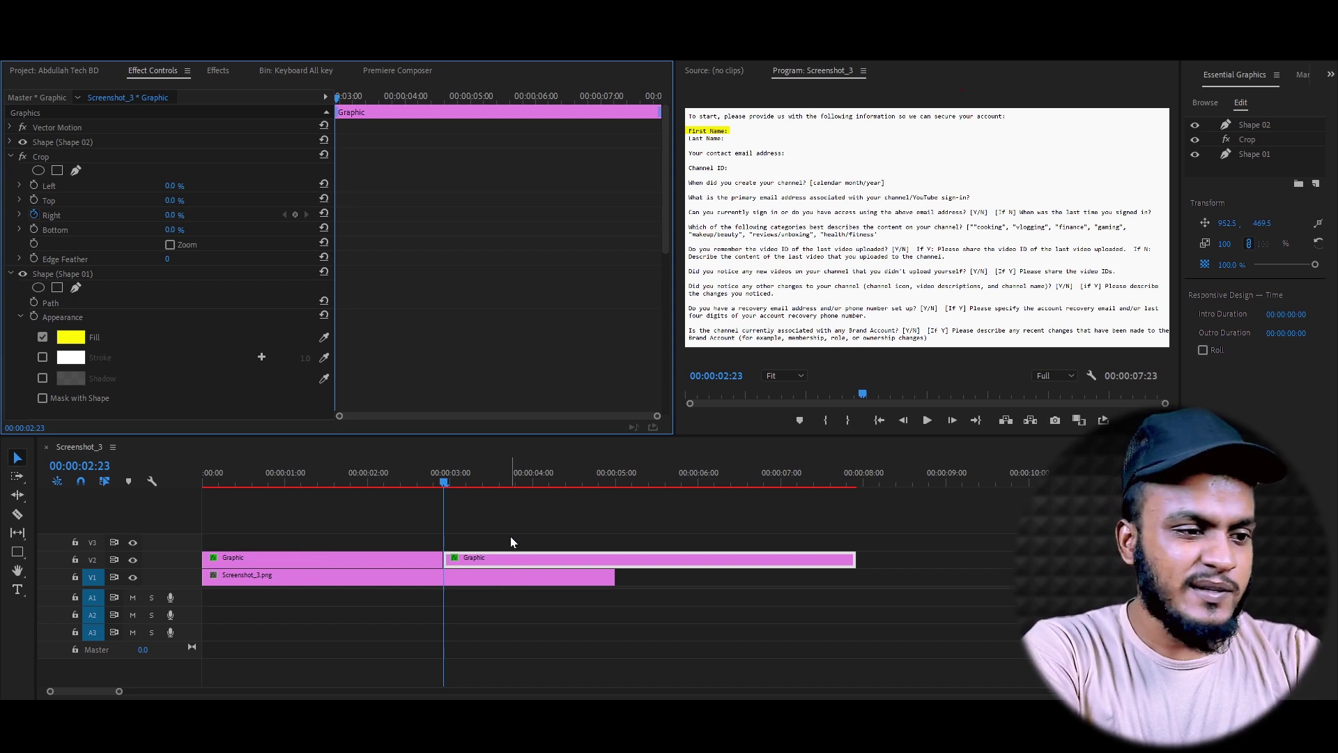
Keyframe the second clip's Crop Right from 100 at its start to 0 further ahead
click(512, 560)
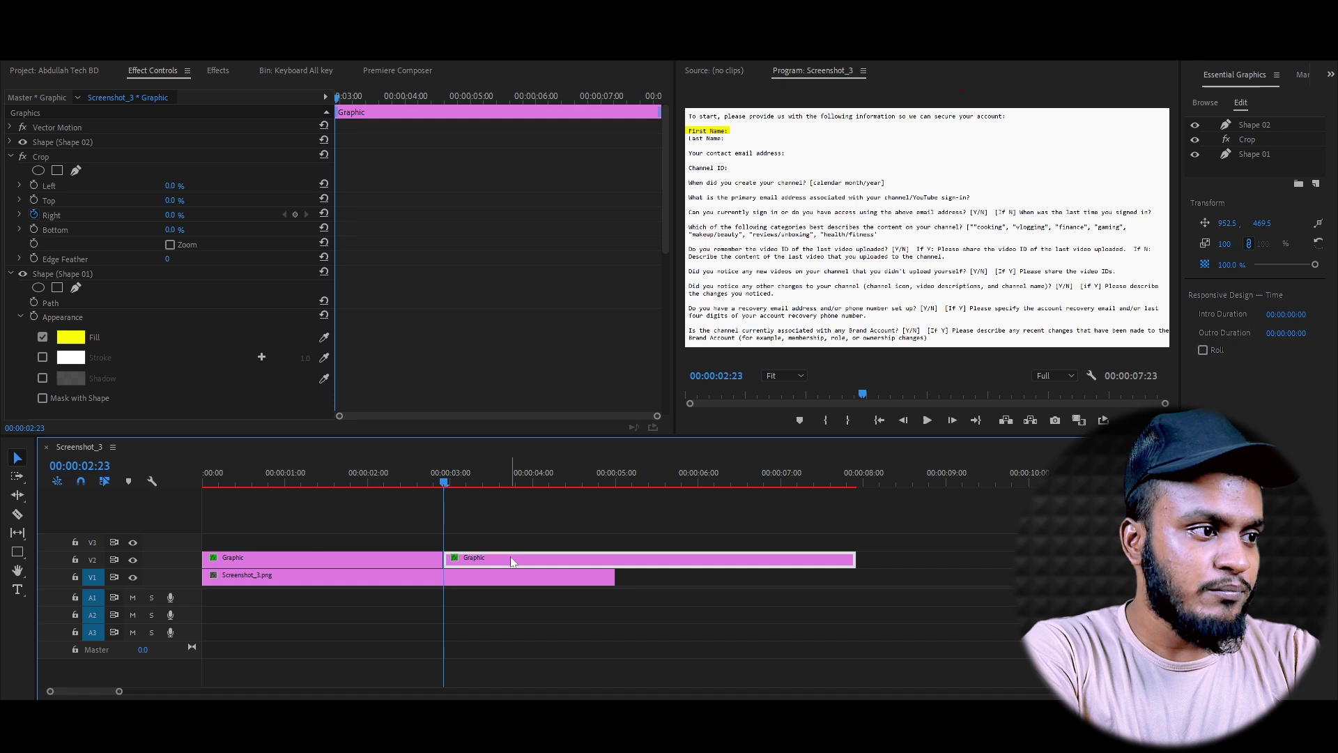
click(174, 216)
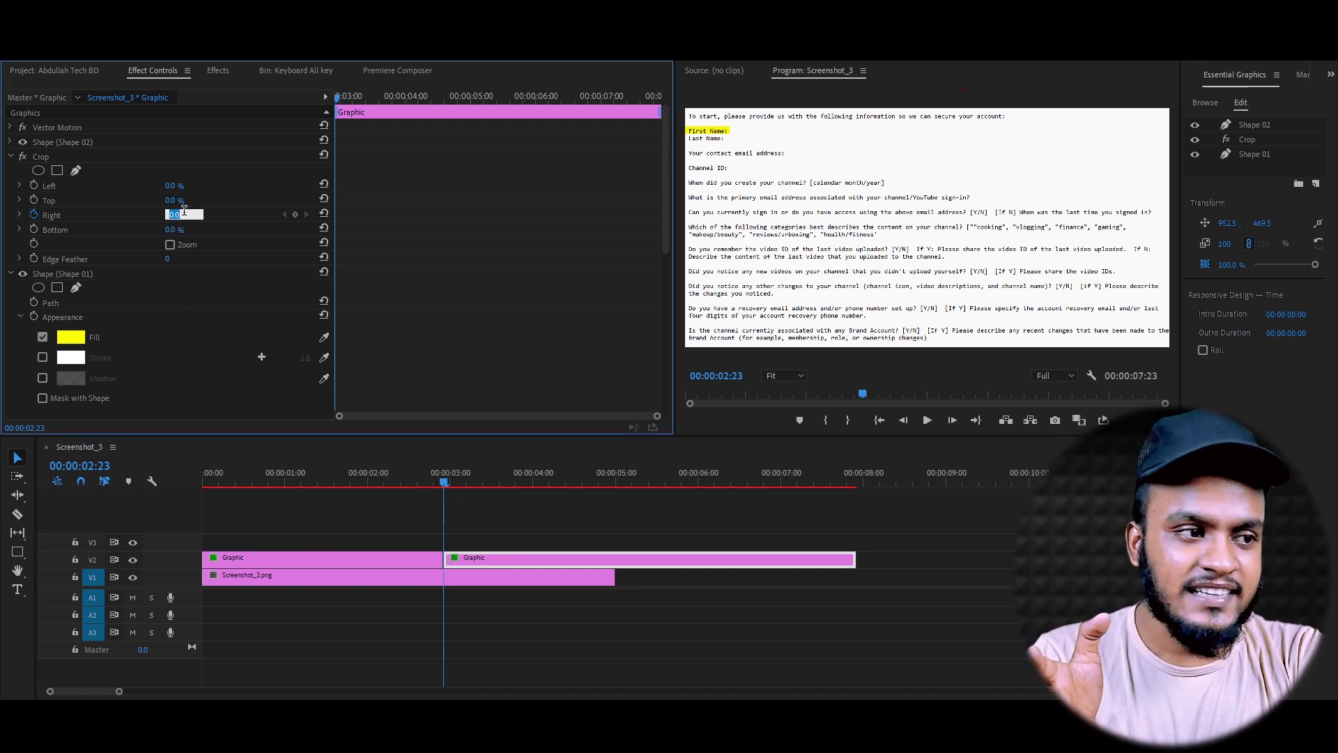
text(100)
key(Return)
mouse_move(348, 101)
mouse_down()
mouse_move(469, 111)
mouse_move(450, 115)
mouse_up()
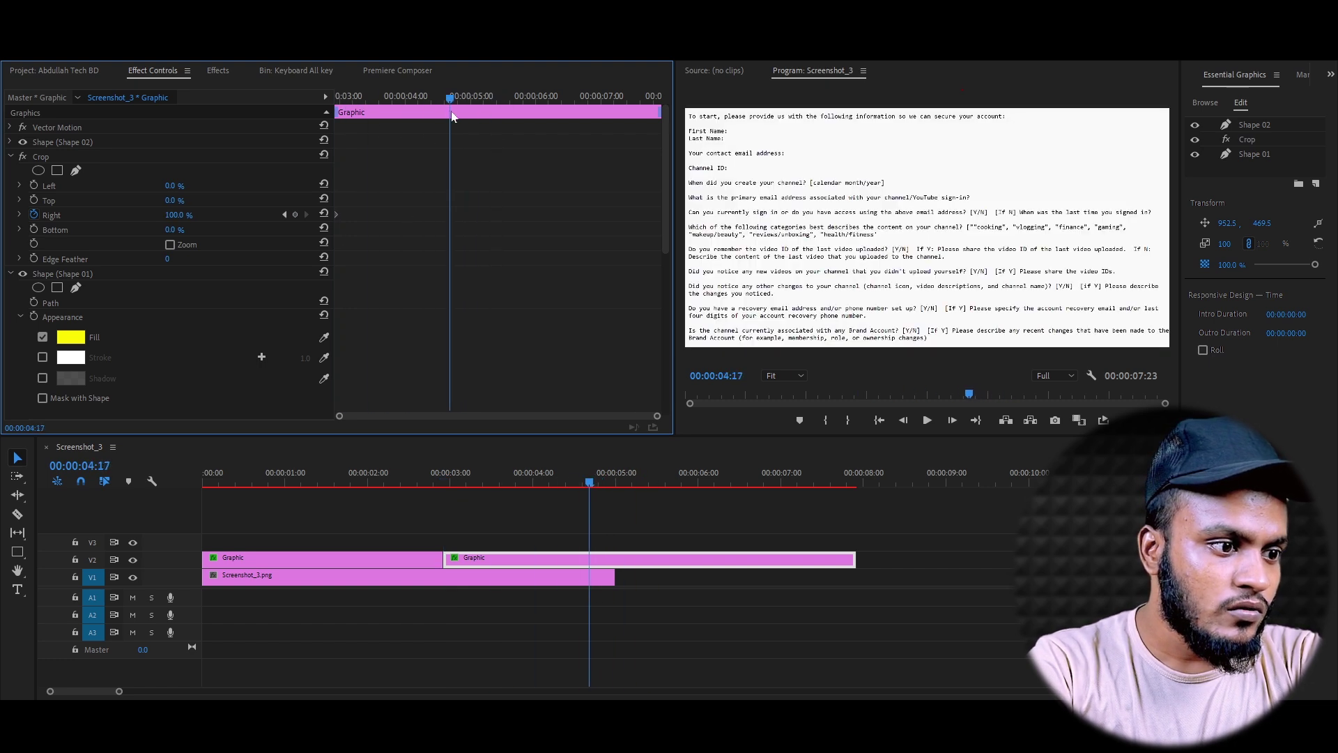
click(175, 216)
text(0)
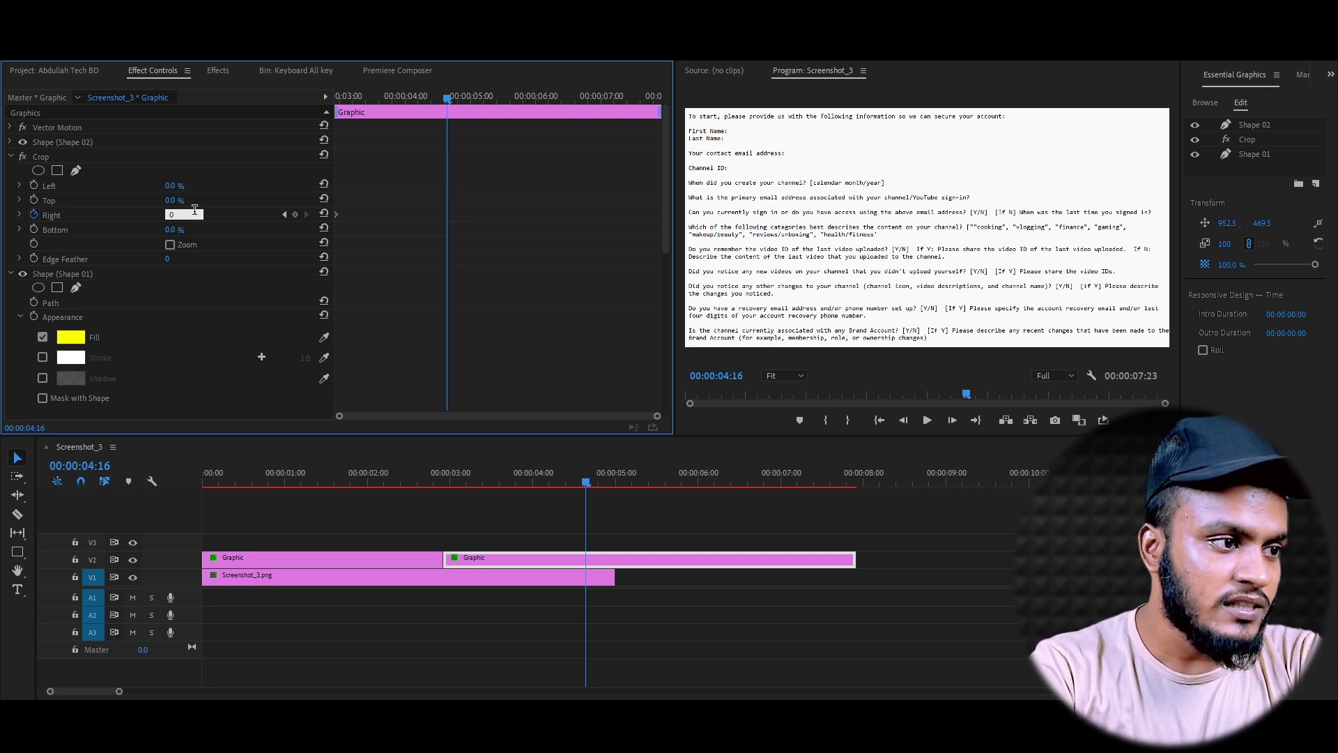
key(Return)
click(421, 95)
Play both highlight sweeps full-screen from the sequence start
drag(417, 90, 305, 99)
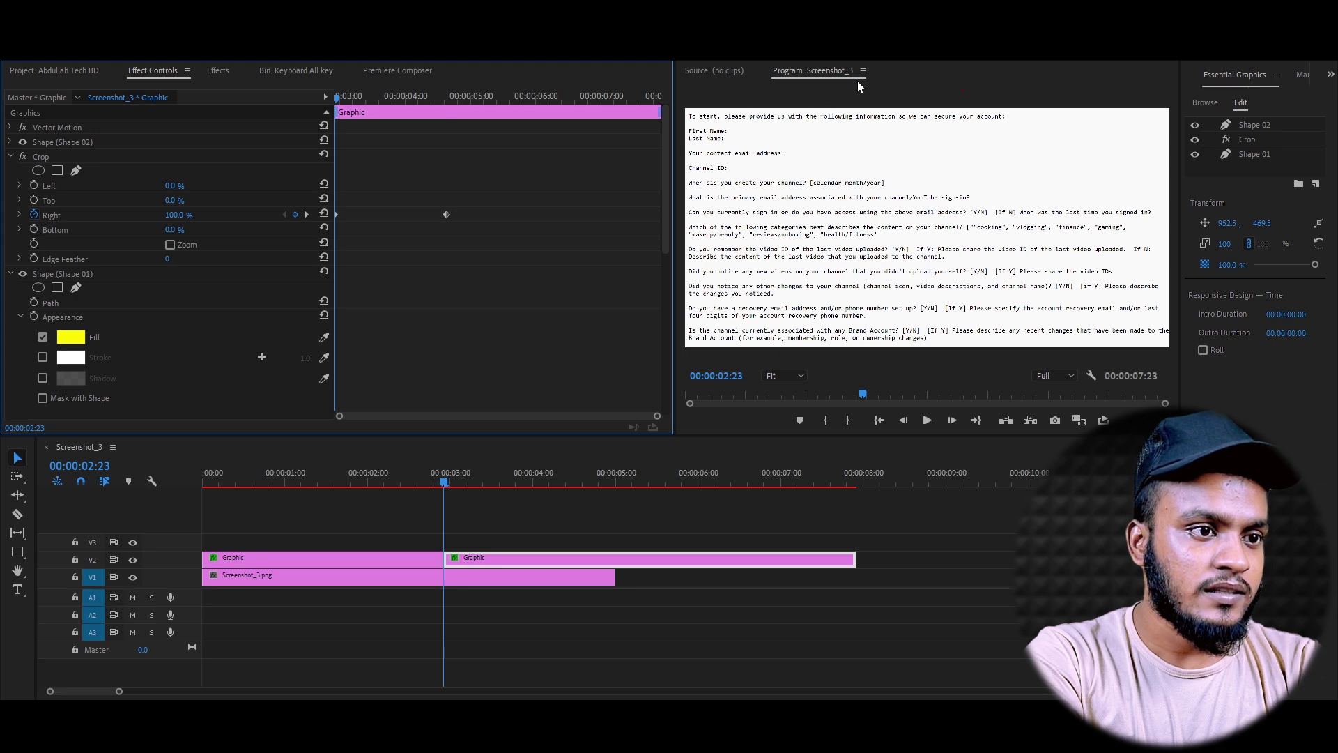
key(grave)
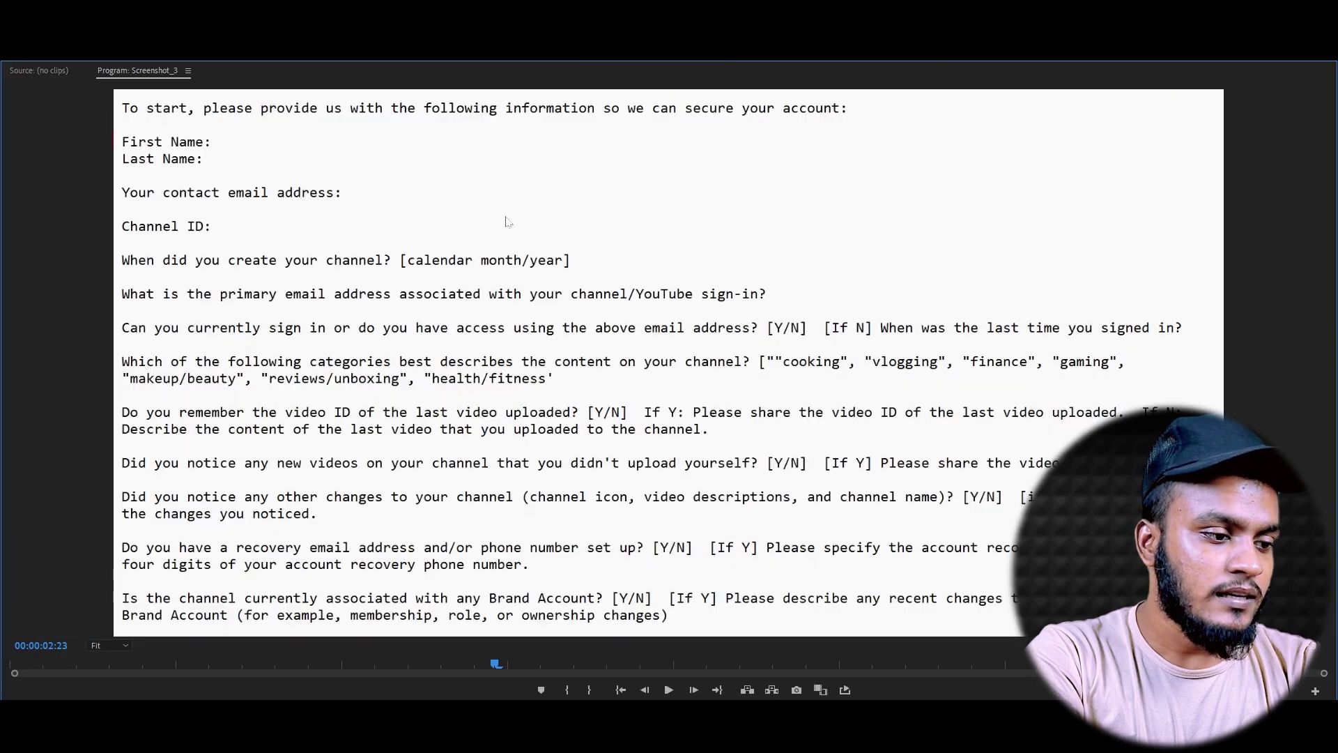
key(Home)
key(space)
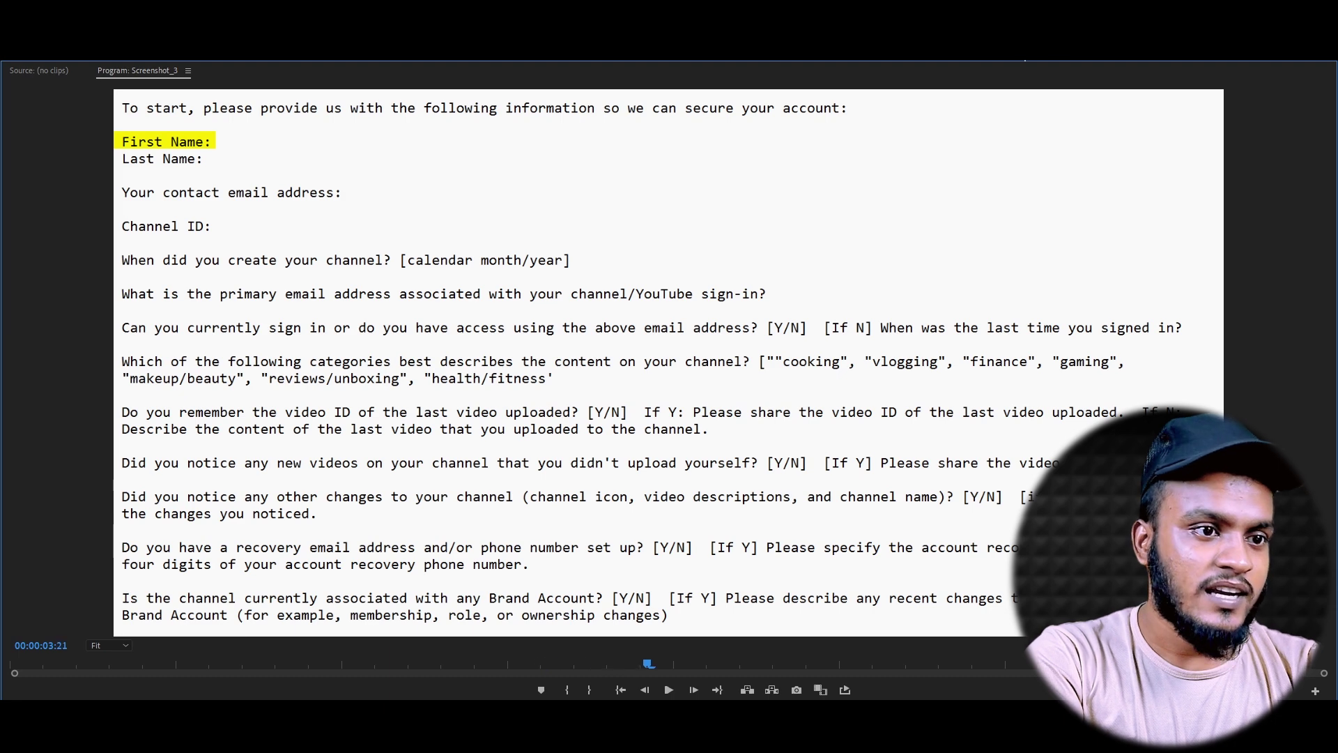
key(grave)
click(457, 483)
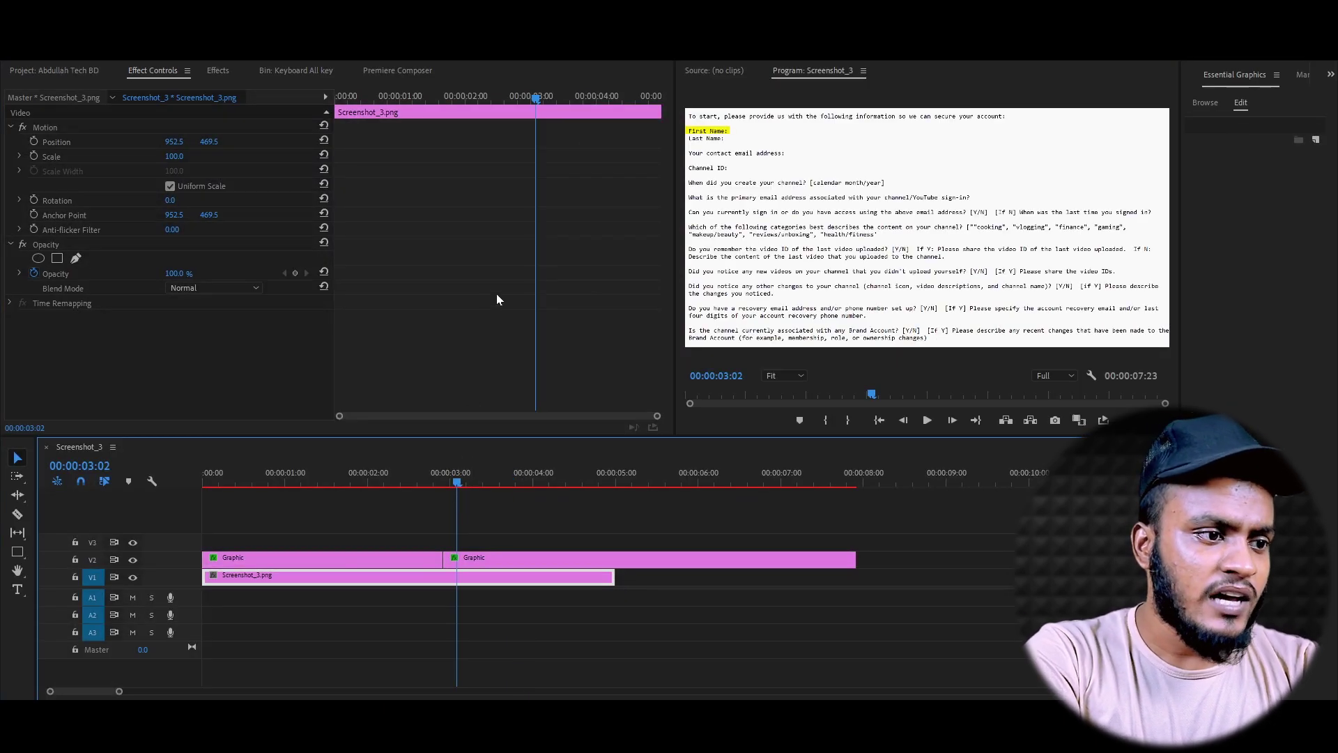
Set the second highlight clip's Crop Right keyframe to Auto Bezier, then preview early frames of the sweep
click(652, 418)
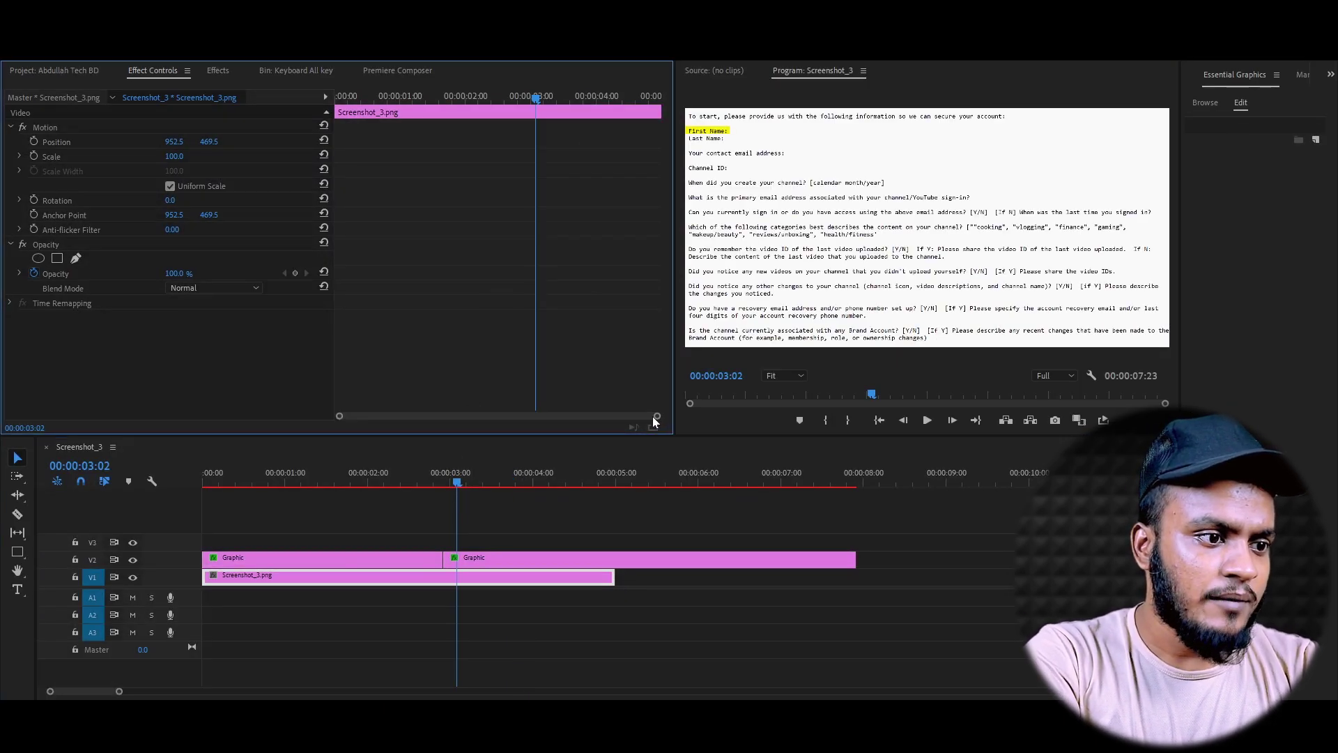
click(593, 559)
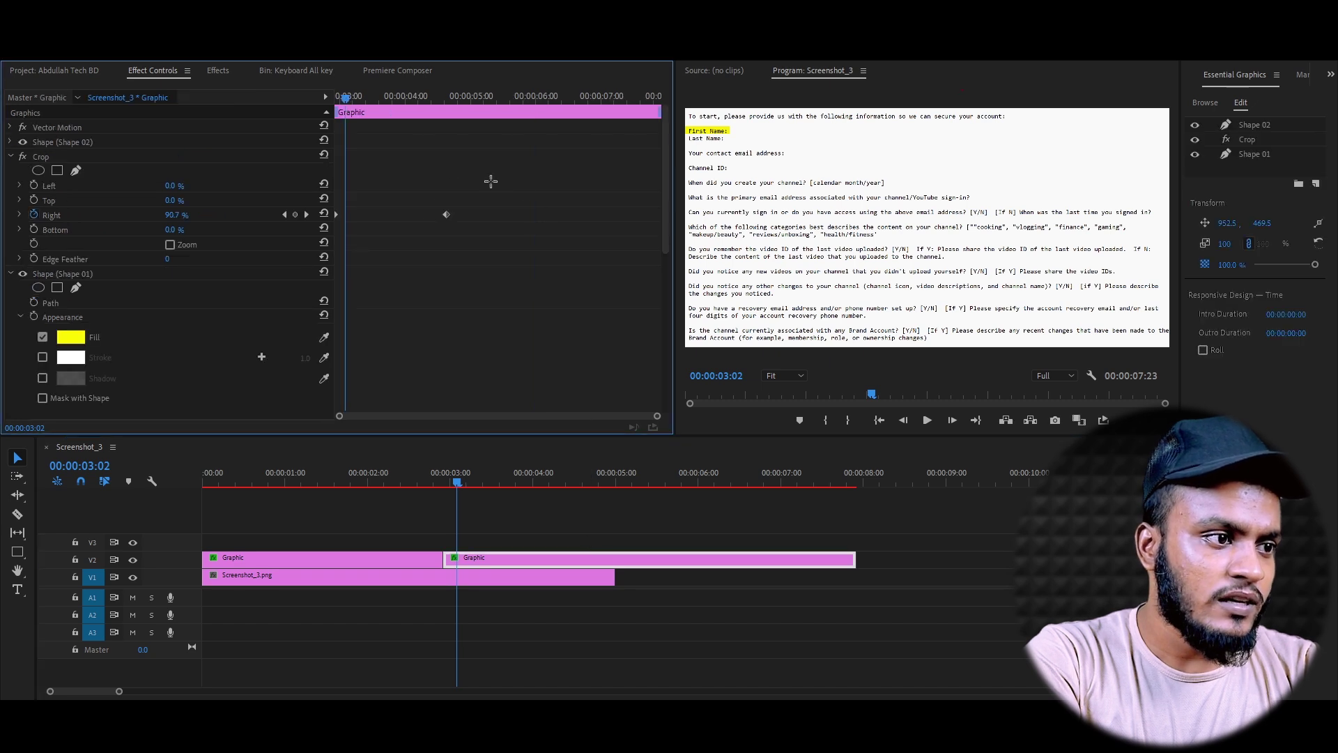
drag(313, 230, 315, 230)
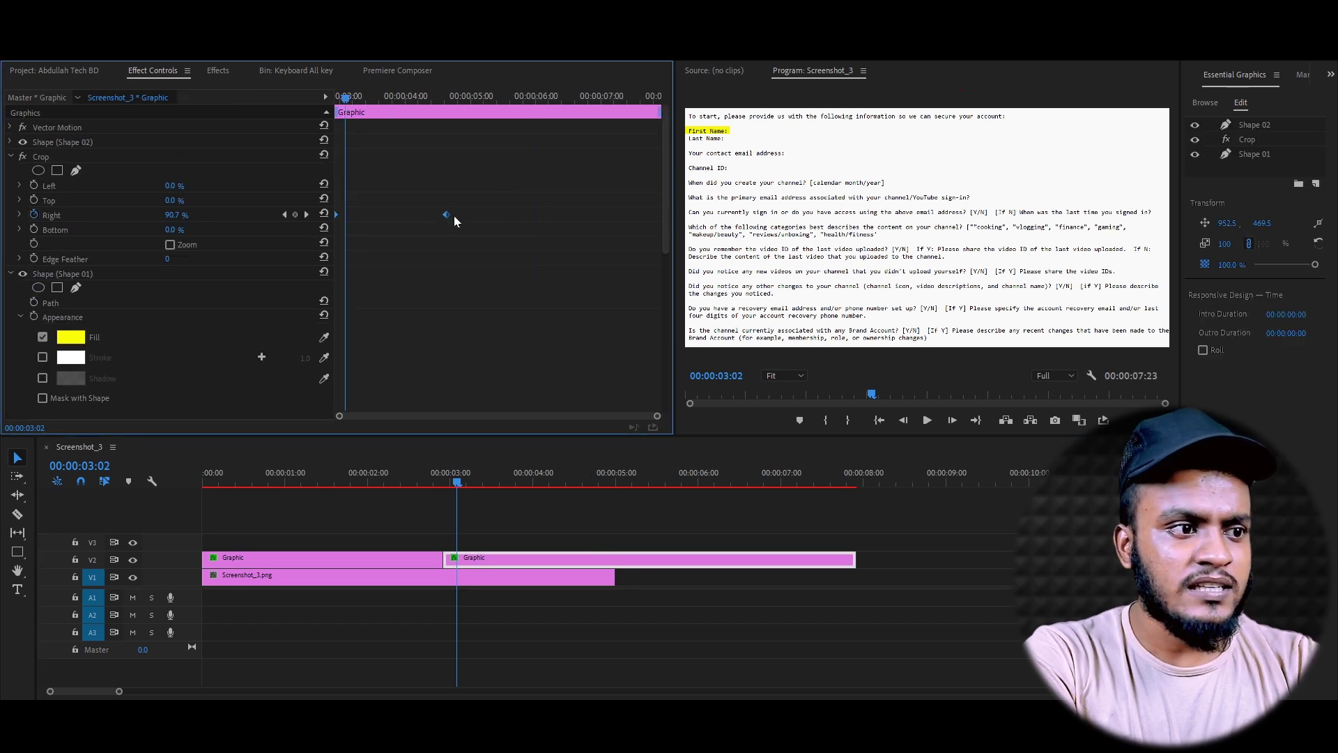
right_click(451, 215)
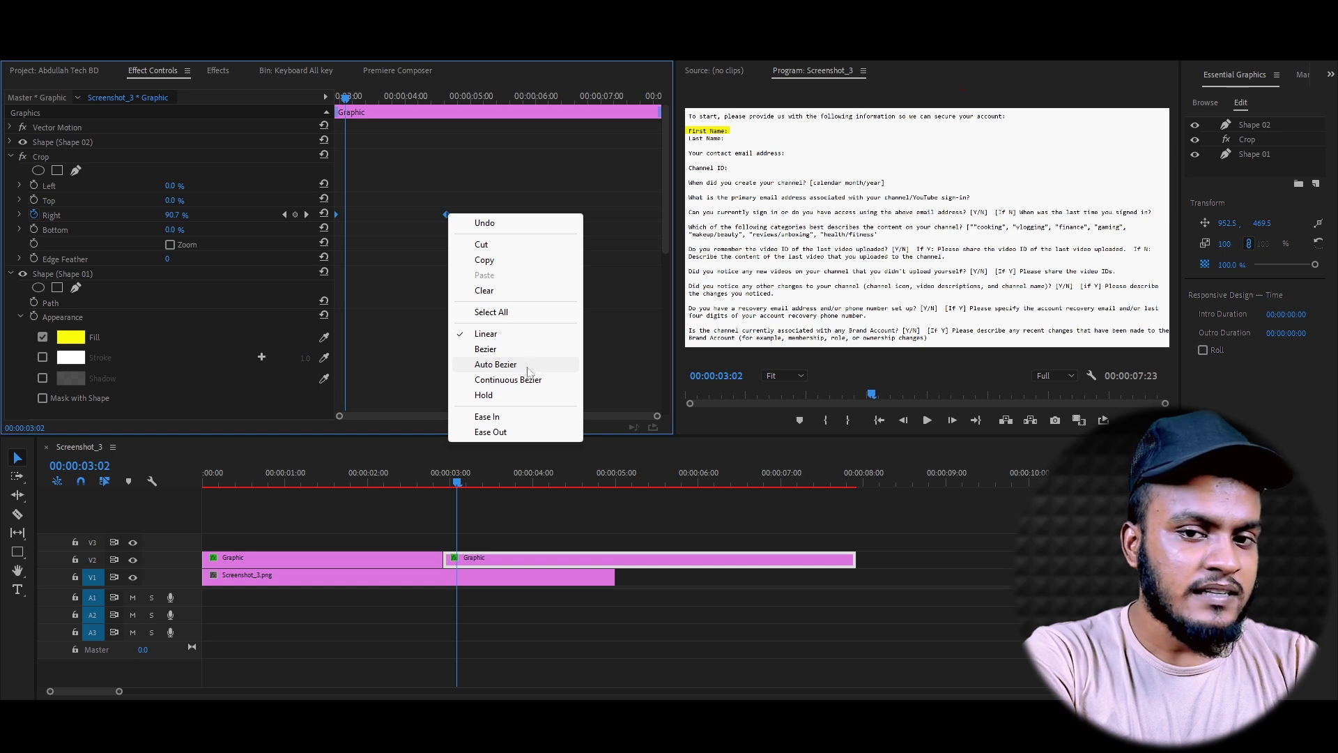
click(528, 370)
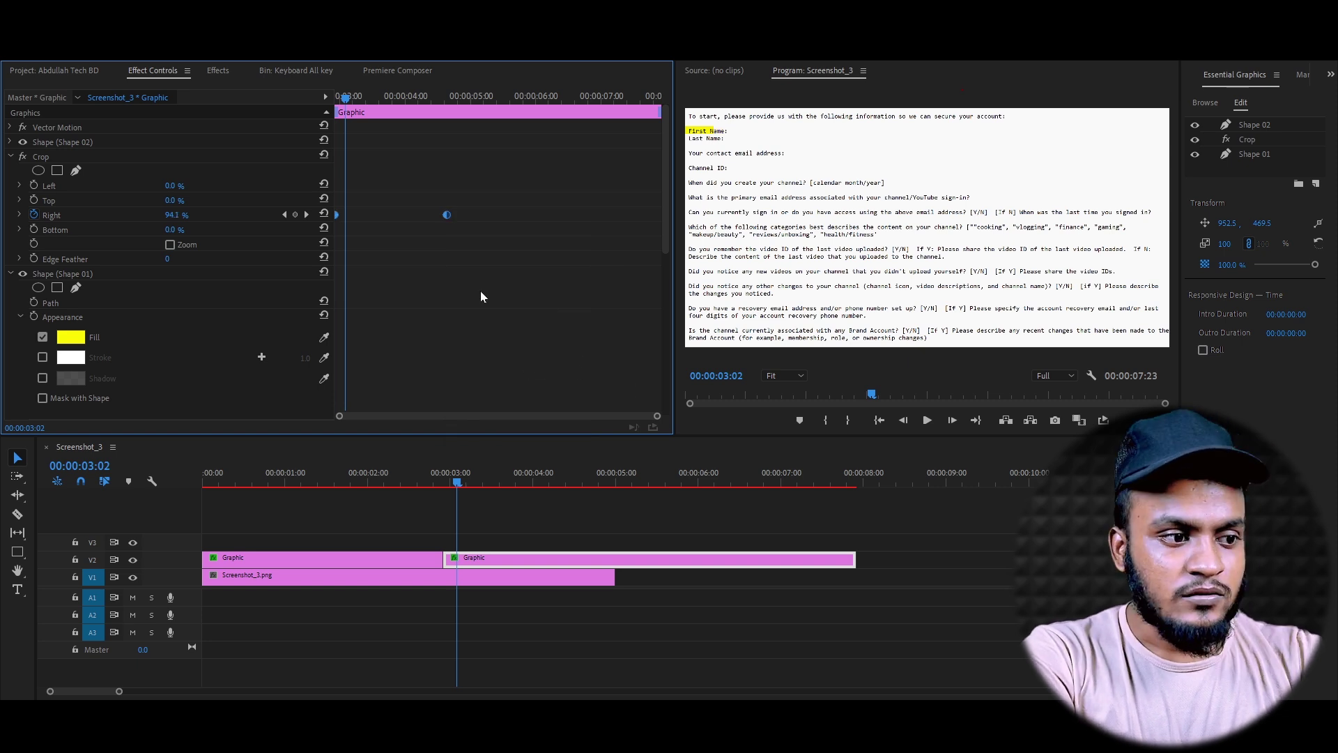
click(461, 482)
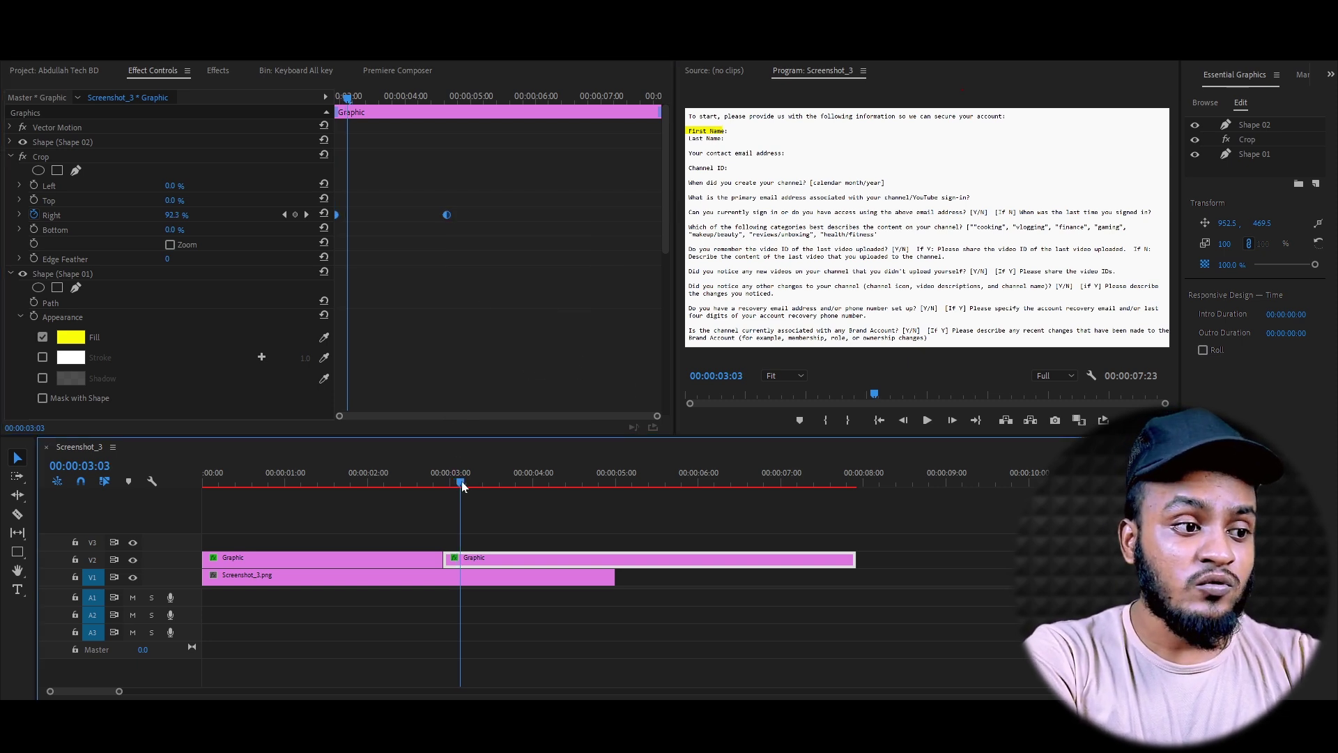
click(454, 482)
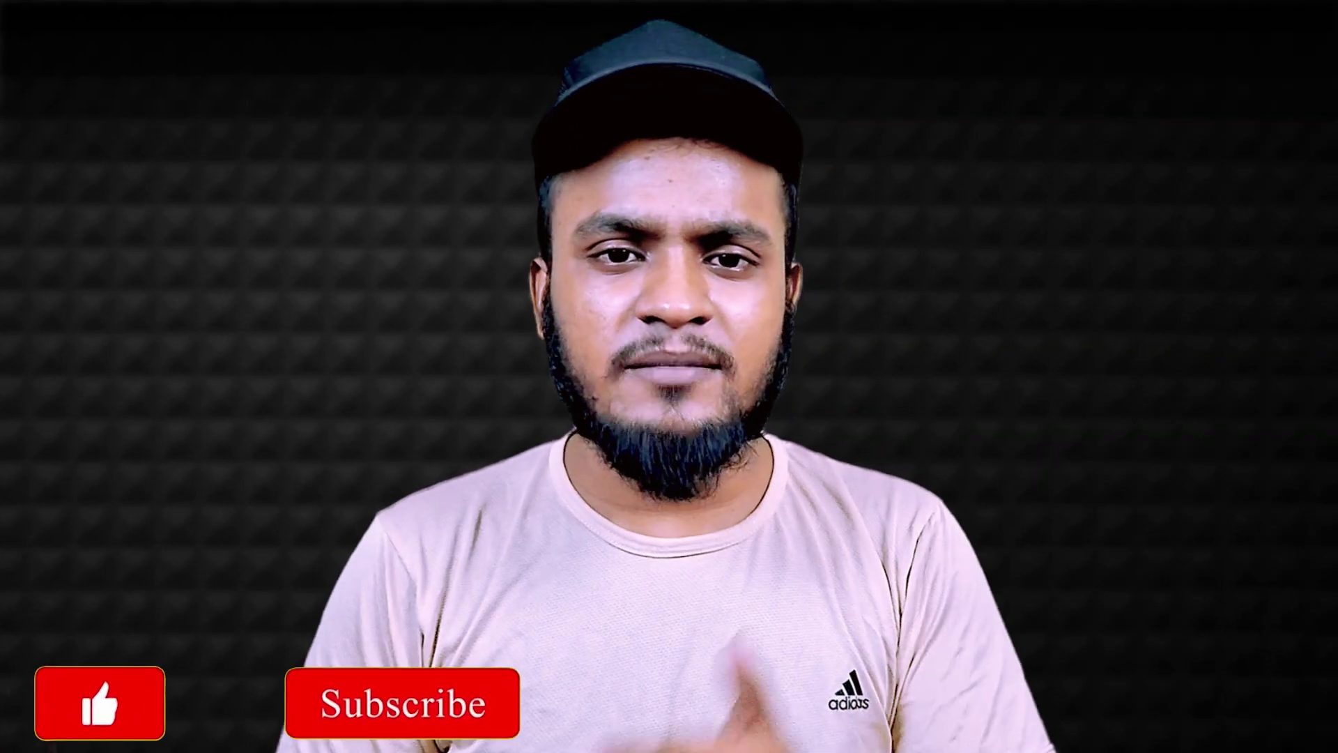